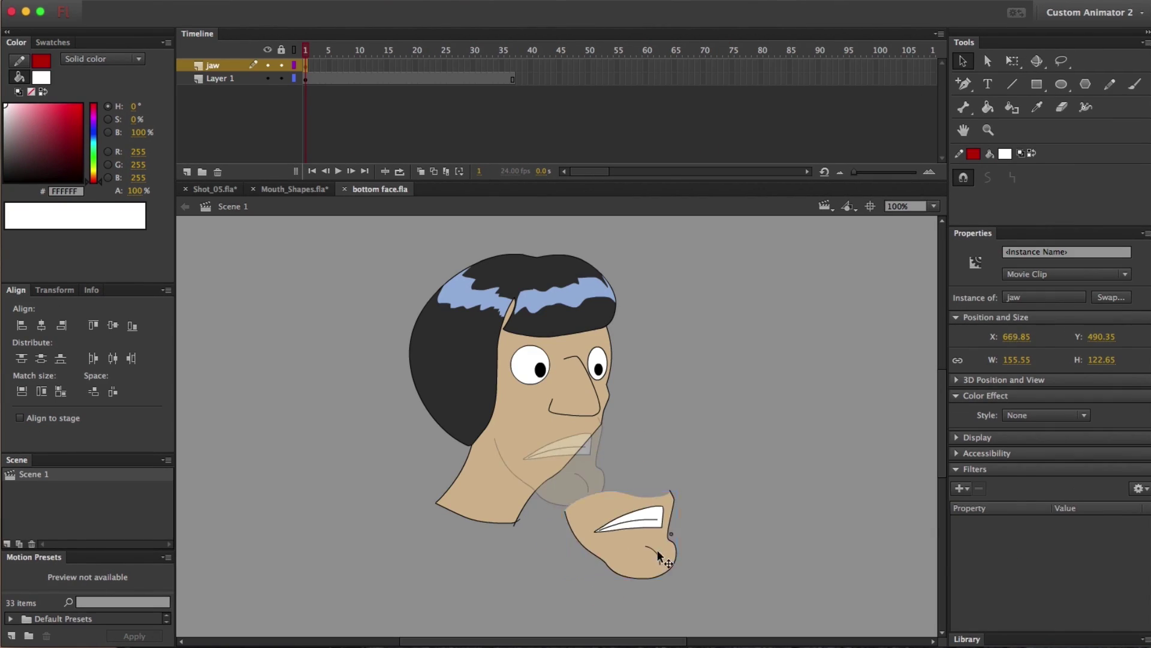
- Move the jaw back onto the face, then open the jaw symbol and scrub its frames
left_click_drag(660, 558, 593, 482)
double_click(563, 474)
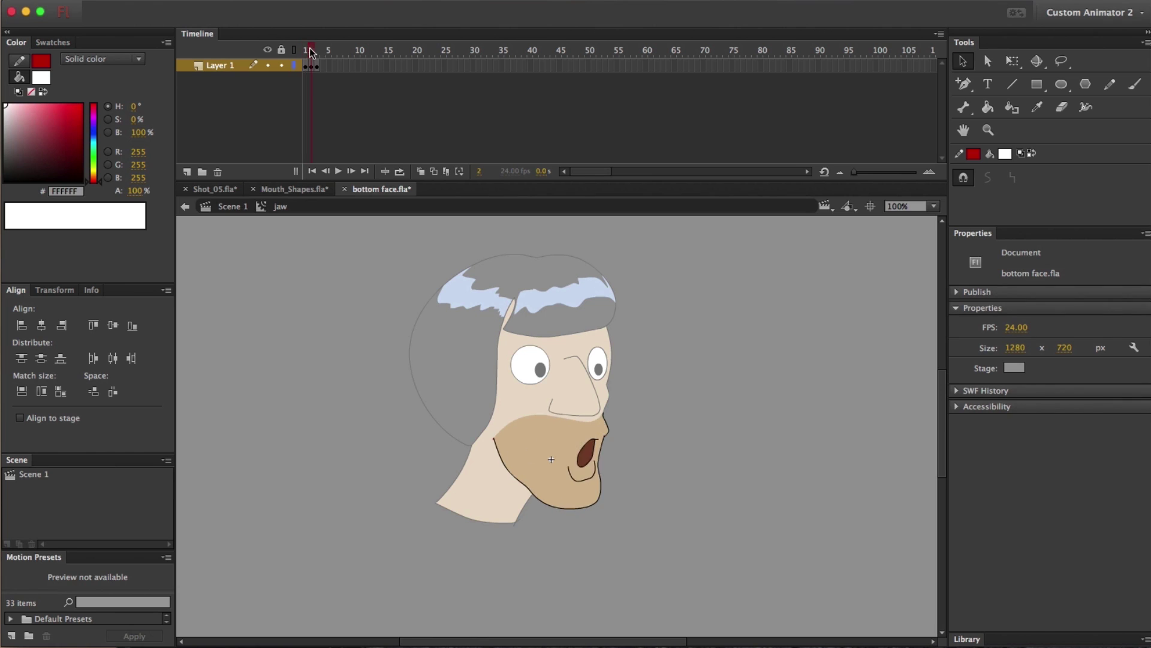
left_click_drag(315, 51, 308, 53)
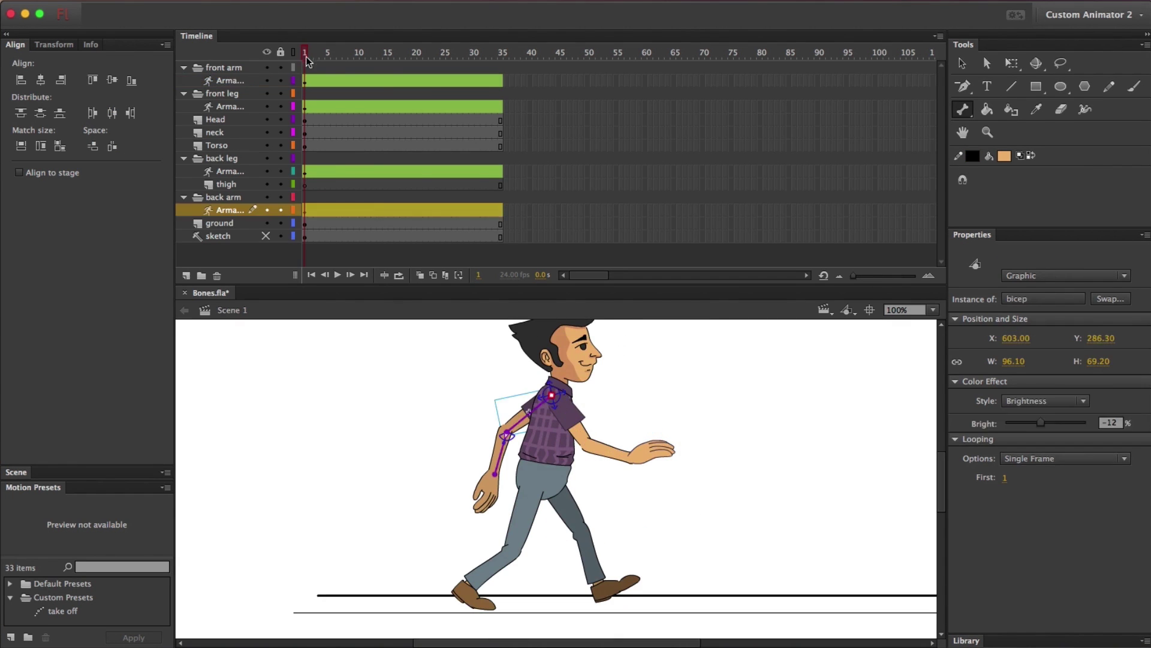
- Select the walker's armature layers, scrub back to preview the pose, and select the left arm
left_click(497, 78)
left_click(436, 170)
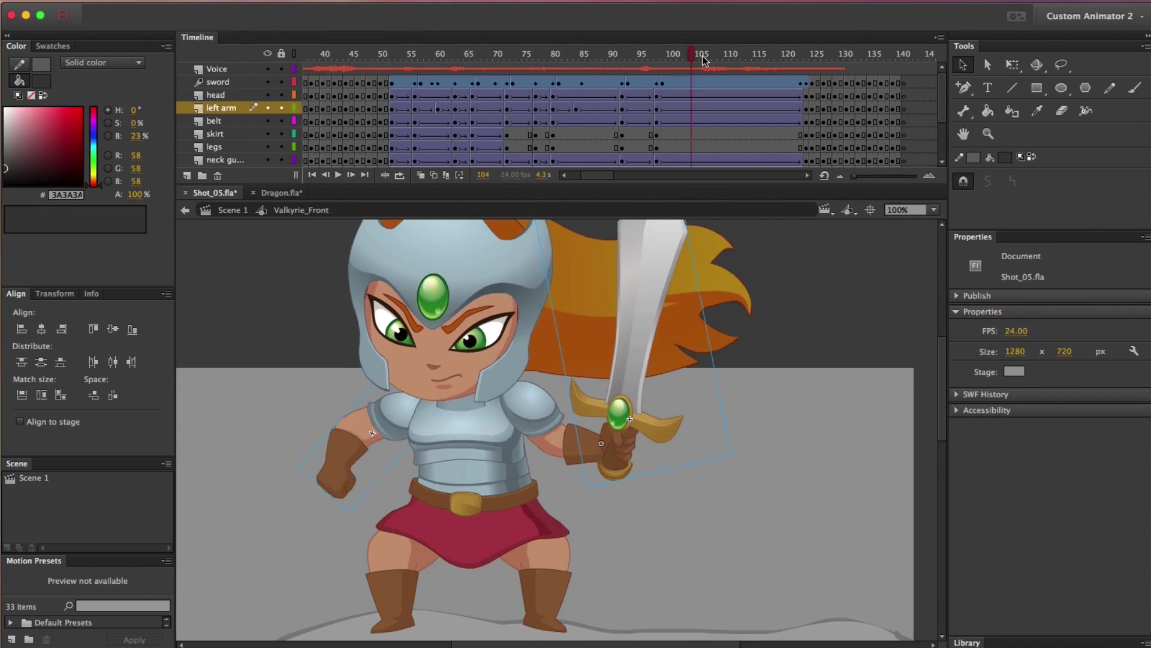
left_click_drag(705, 60, 622, 55)
left_click(602, 420)
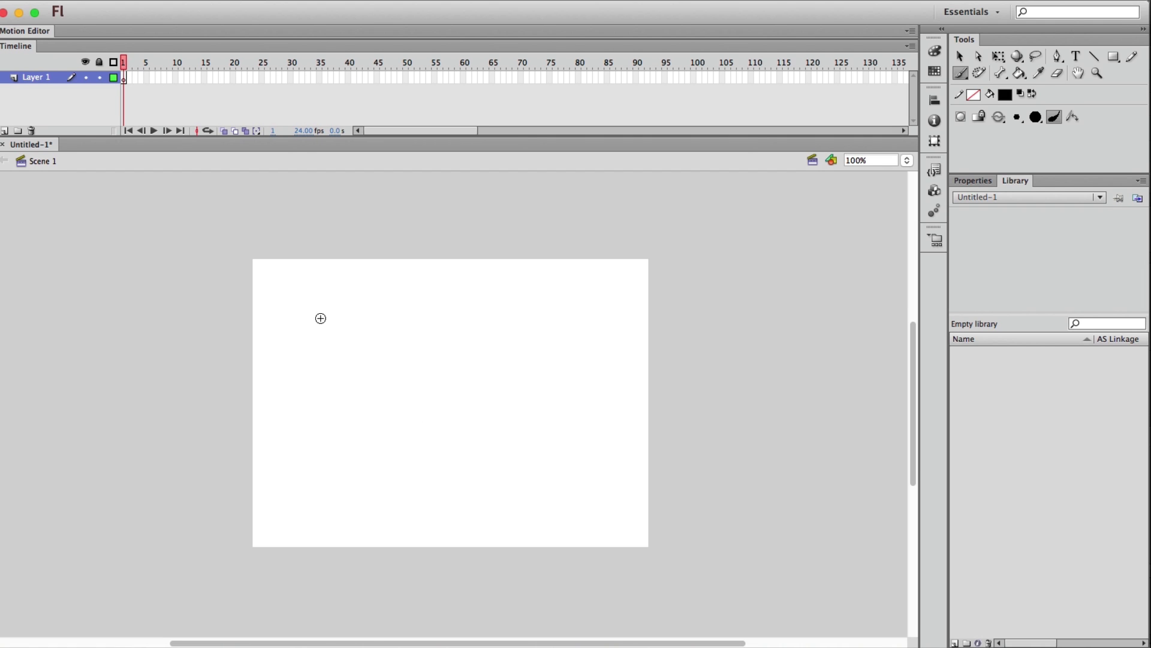
- Paint three horizontal brush strokes, zoom to 400%, and paint thin strokes across the magnified stage
left_click_drag(320, 317, 554, 317)
left_click_drag(318, 349, 573, 348)
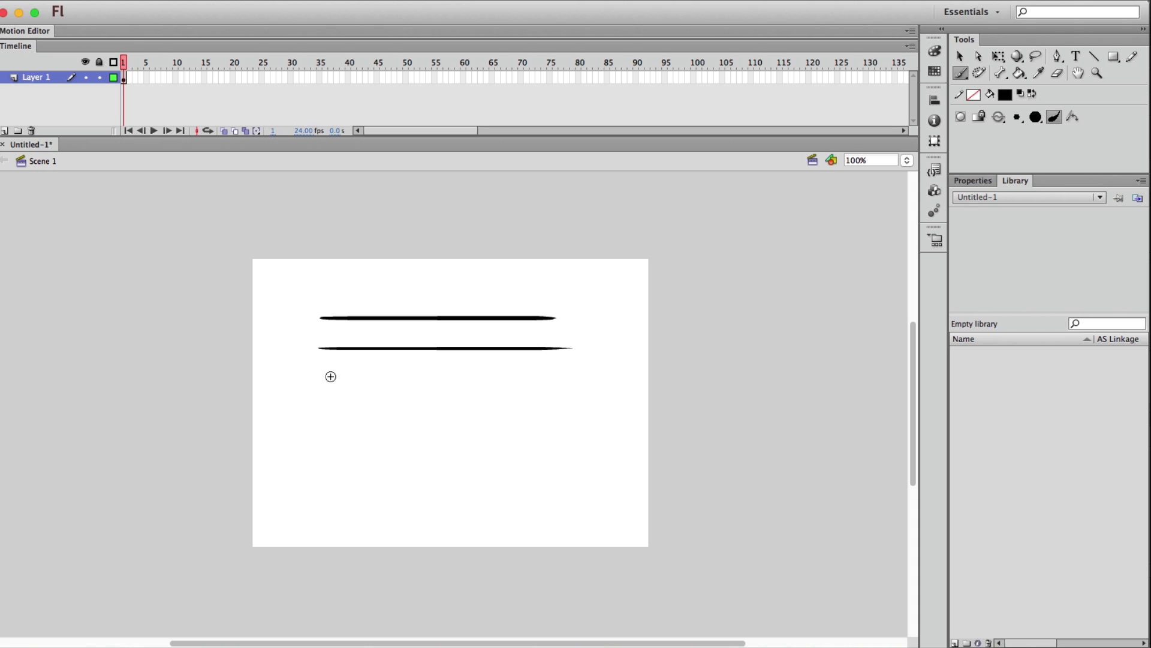
left_click_drag(327, 384, 591, 386)
key("ctrl+equal")
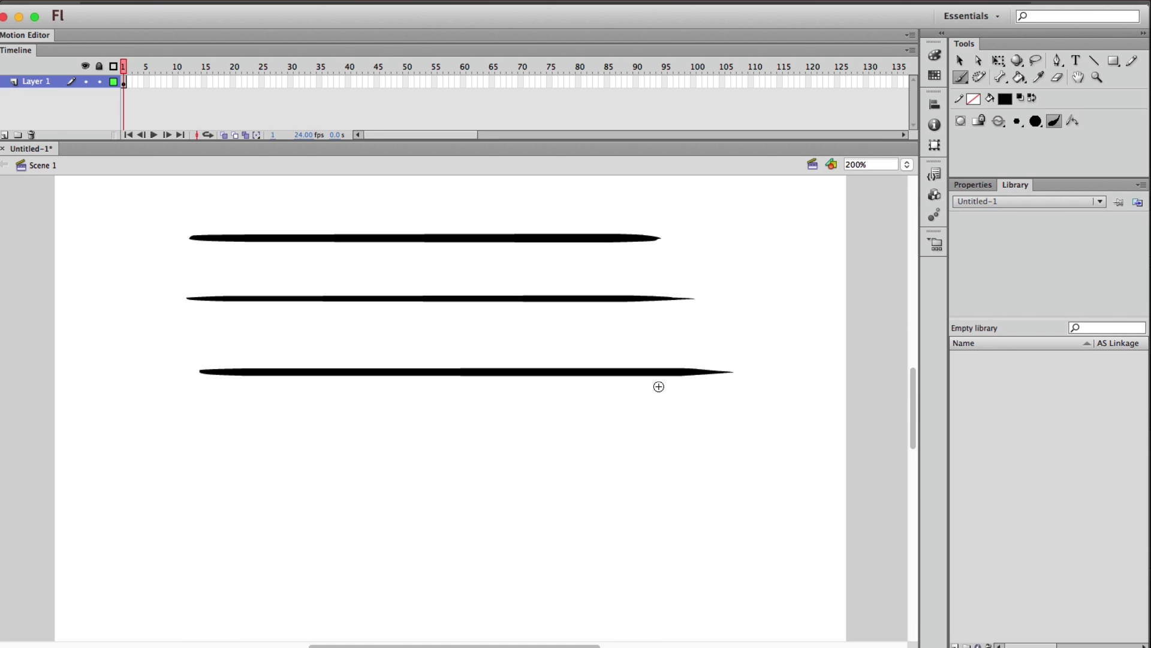
key("super+equal")
scroll(498, 403, "up", 4)
scroll(499, 404, "left", 1)
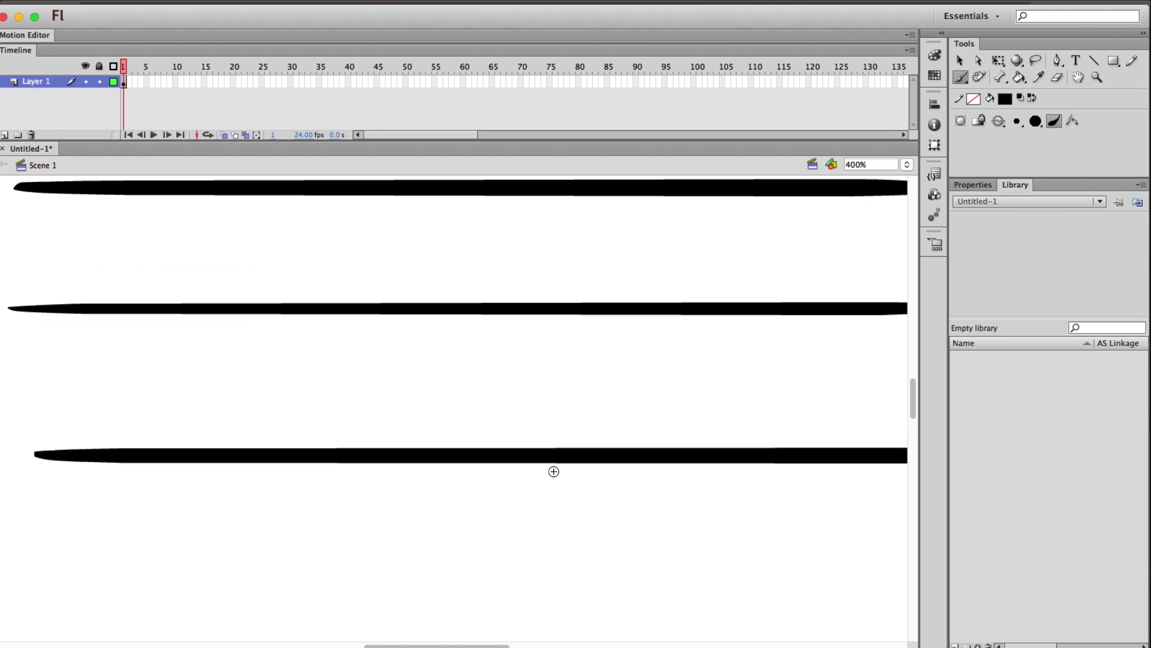
left_click_drag(64, 379, 746, 378)
left_click_drag(847, 394, 911, 384)
mouse_move(44, 420)
left_mouse_down()
mouse_move(236, 398)
mouse_move(912, 420)
left_mouse_up()
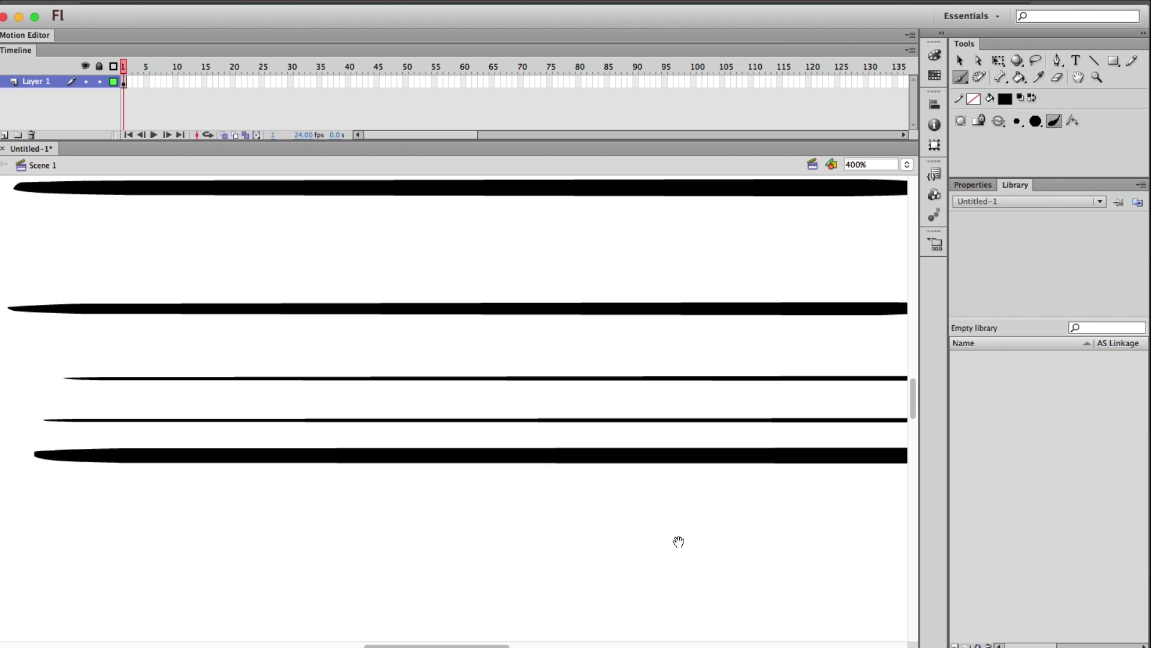
scroll(465, 545, "right", 3)
scroll(465, 545, "up", 2)
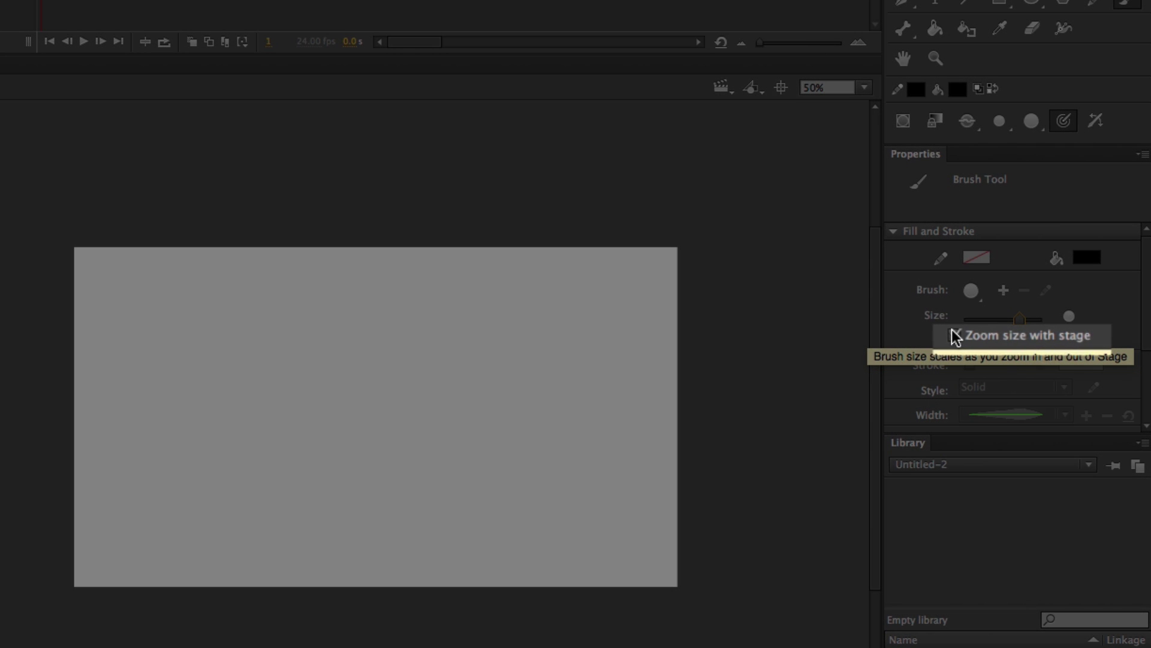
- Paint four horizontal strokes, then zoom to 100% and paint three more between them
left_click_drag(189, 332, 562, 332)
left_click_drag(208, 378, 509, 378)
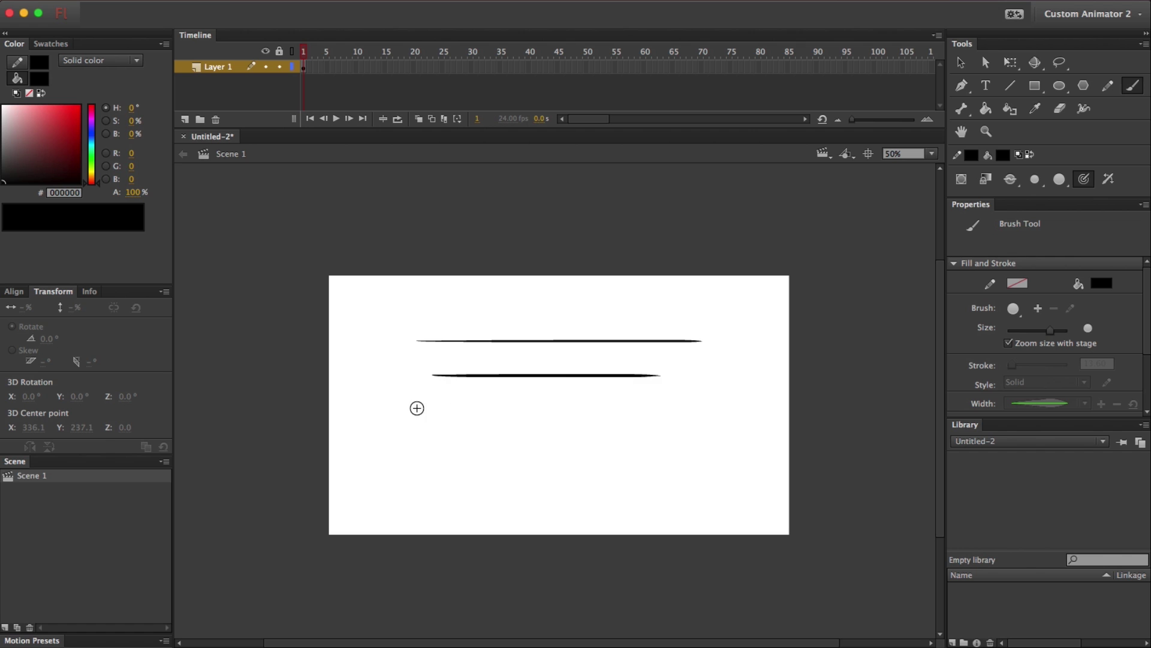
left_click_drag(416, 408, 721, 406)
left_click_drag(437, 446, 708, 445)
key("super+equal")
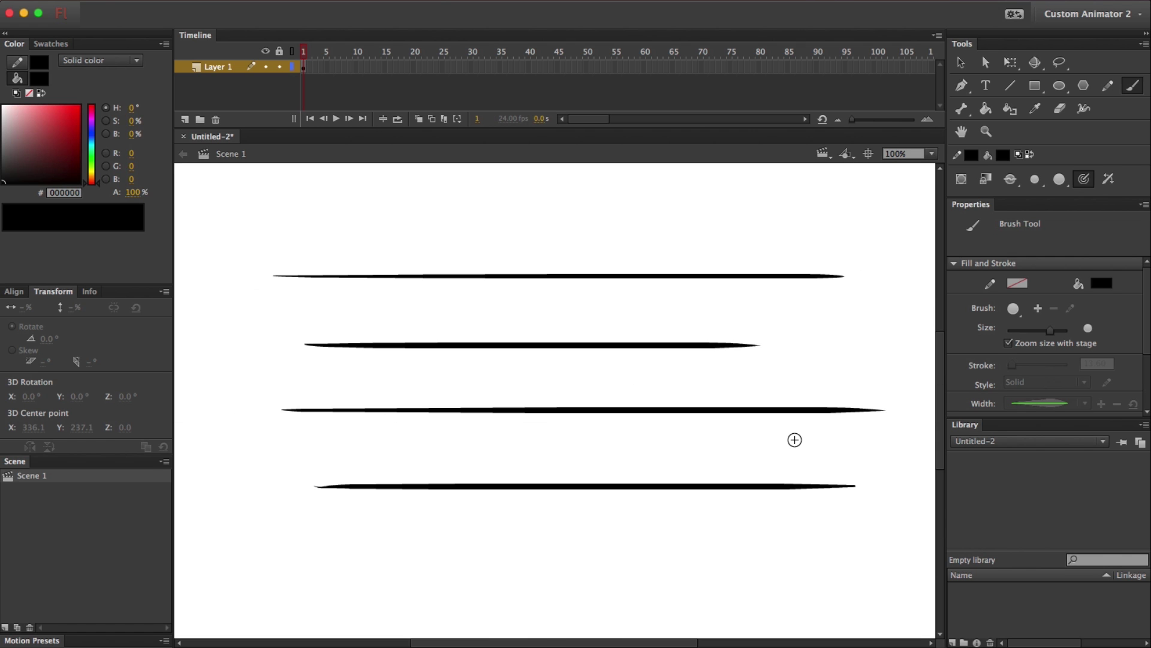
left_click_drag(322, 309, 851, 310)
left_click_drag(328, 372, 799, 374)
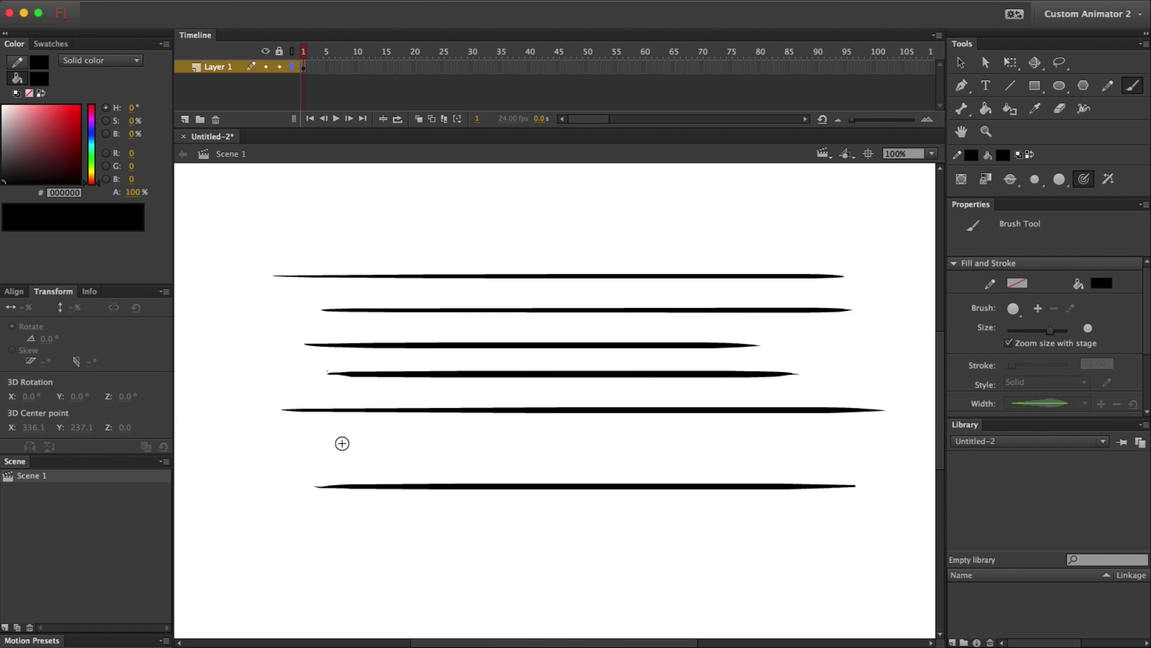
left_click_drag(341, 443, 858, 444)
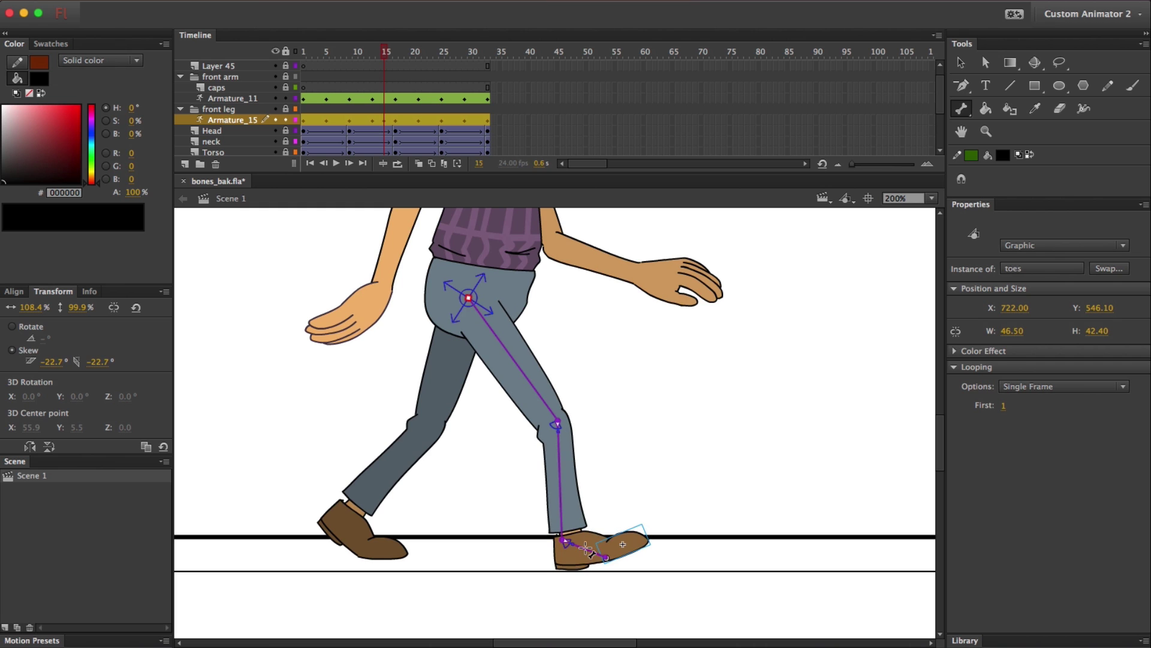
- Rotate the front leg's heel bone to bend the leg, then select the thigh bone
mouse_move(587, 549)
left_mouse_down()
mouse_move(567, 550)
mouse_move(537, 507)
mouse_move(570, 537)
mouse_move(557, 529)
mouse_move(606, 542)
mouse_move(612, 463)
mouse_move(603, 471)
mouse_move(640, 550)
mouse_move(576, 549)
mouse_move(585, 552)
left_mouse_up()
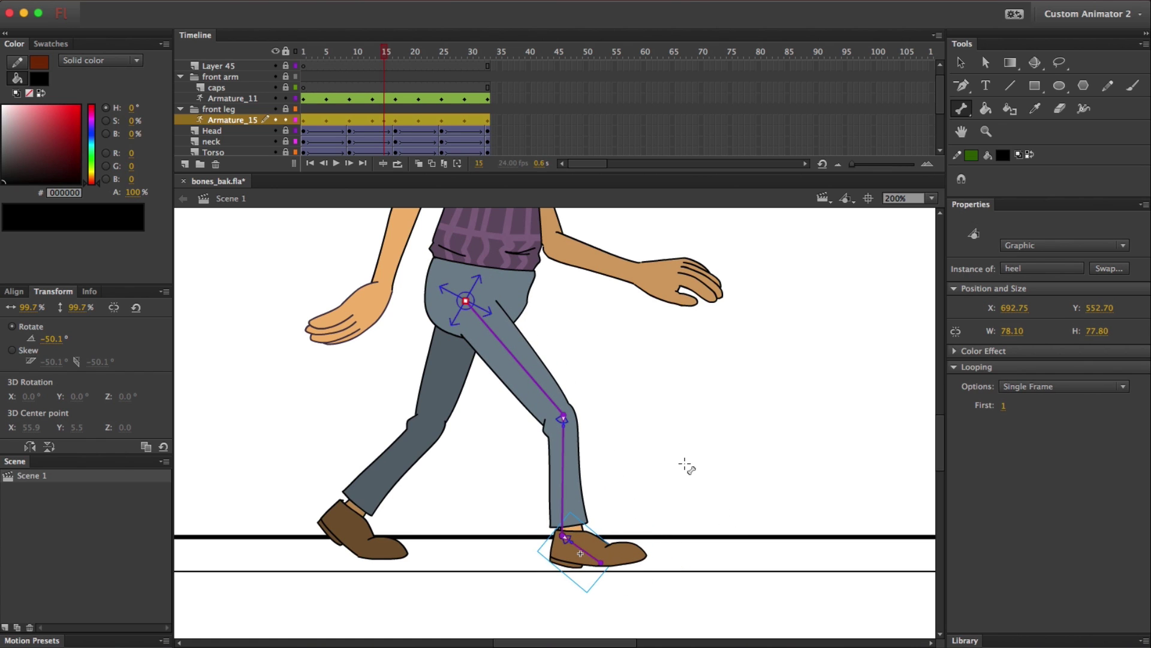
left_click(488, 328)
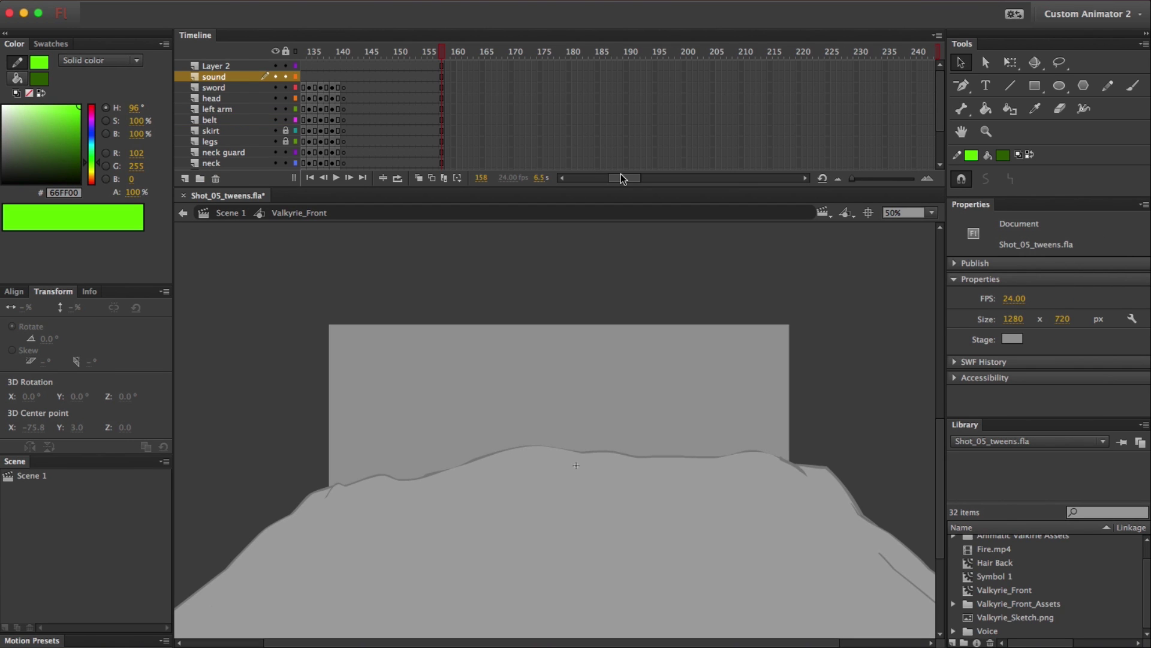
- Split the sound layer's audio at frame 87
left_click_drag(620, 177, 592, 179)
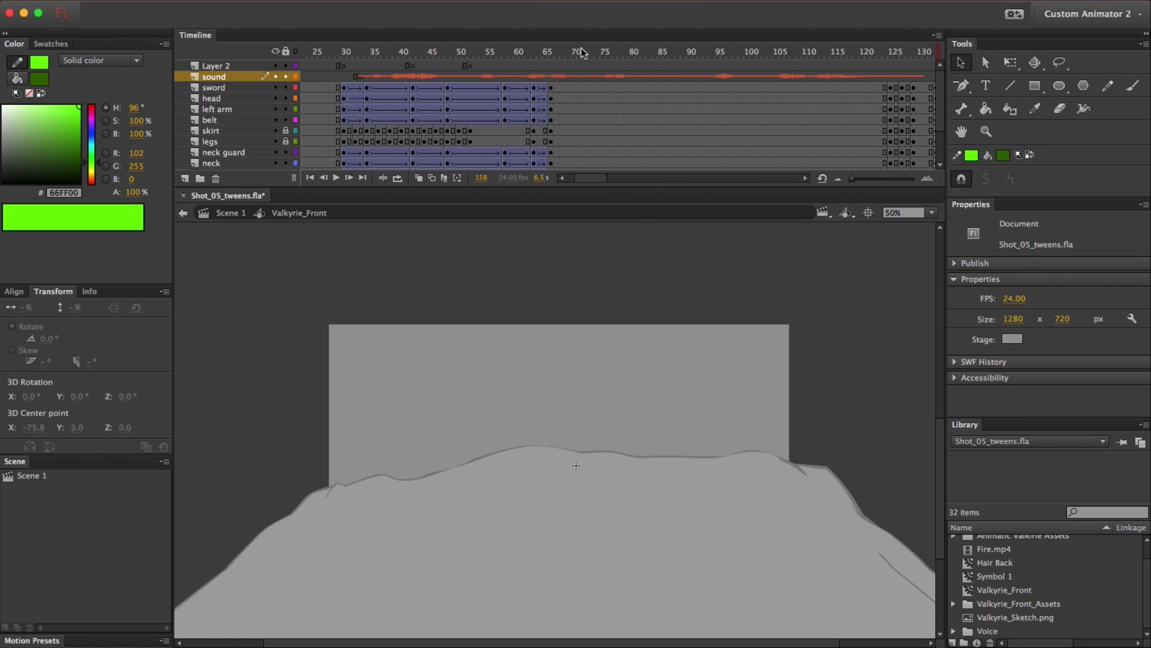
left_click_drag(581, 48, 670, 52)
left_click(671, 74)
right_click(671, 74)
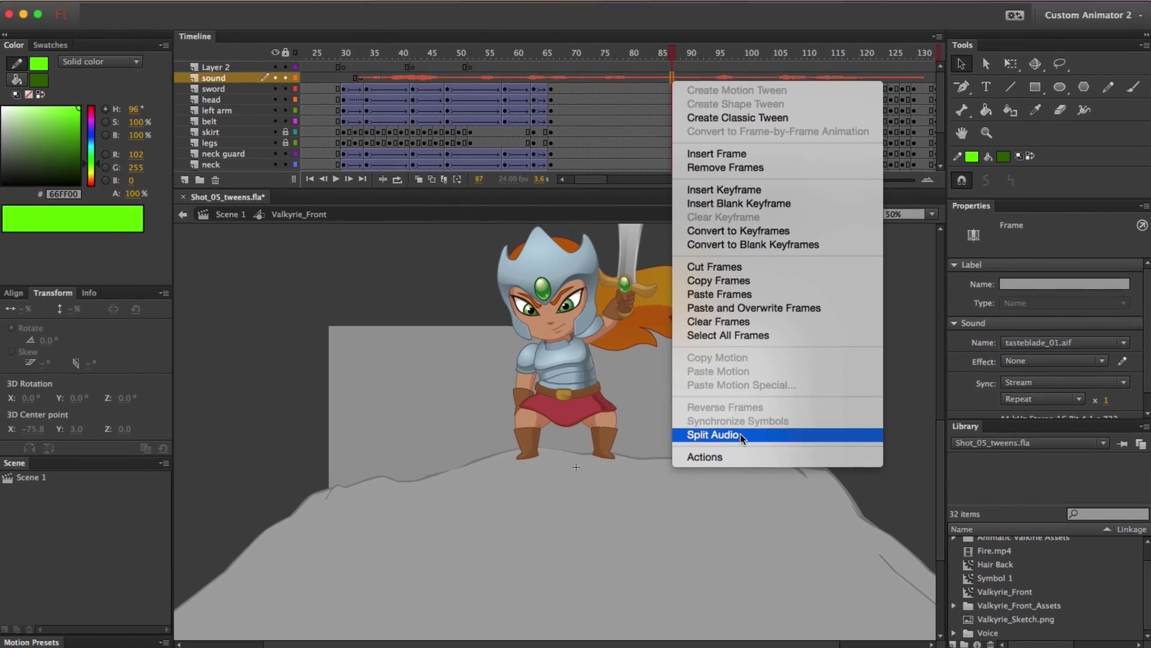
left_click(614, 454)
- Insert a blank keyframe at frame 86 on the sound layer and play the animation
scroll(699, 135, "right", 5)
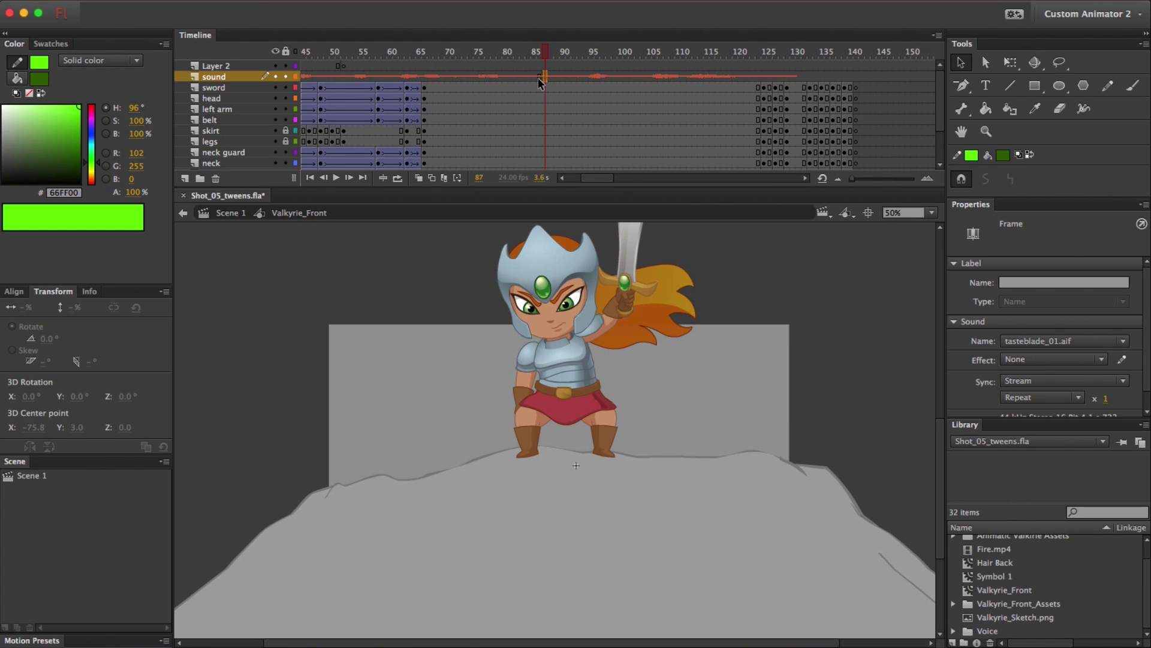
left_click(538, 77)
right_click(538, 77)
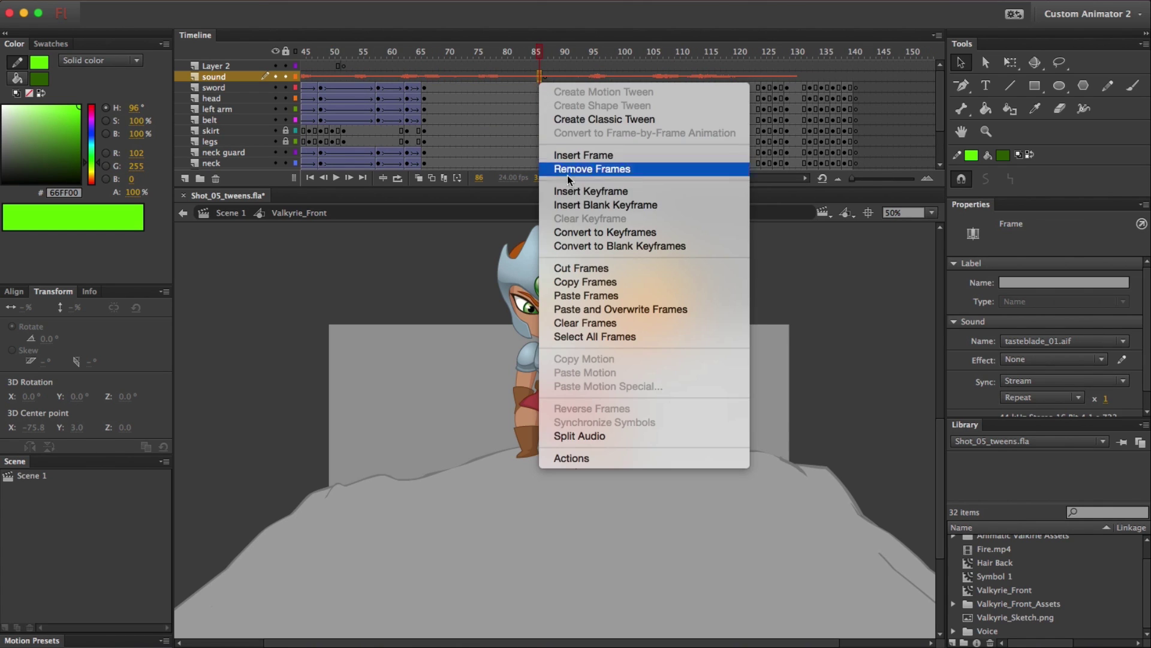
left_click(580, 204)
left_click(546, 76)
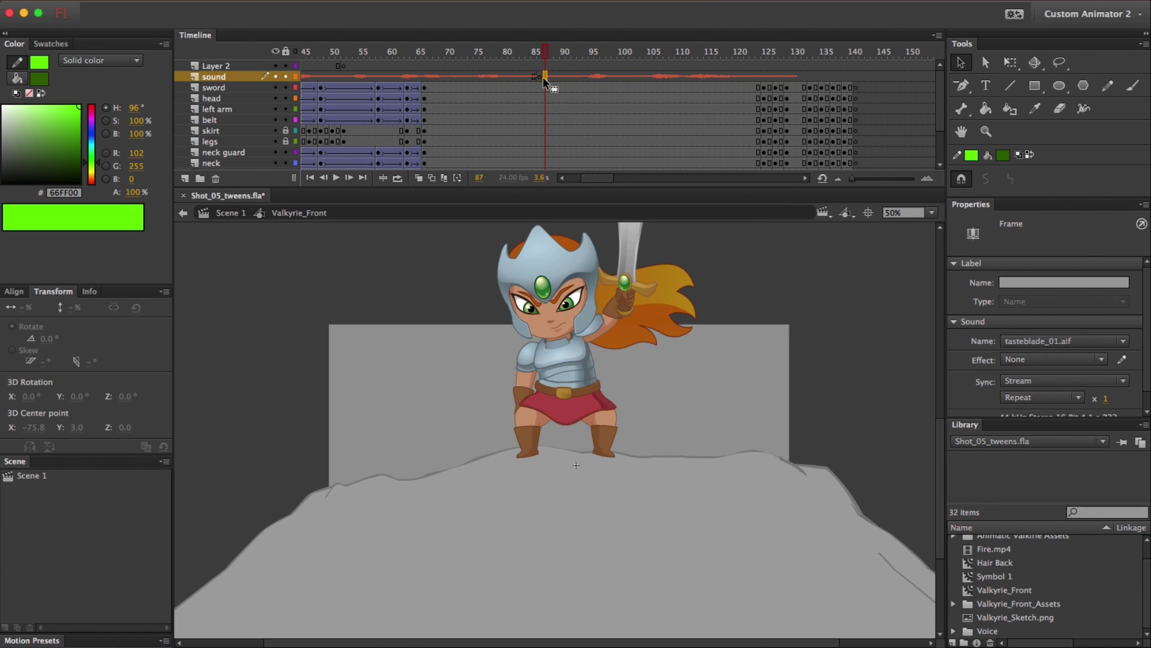
left_click(336, 177)
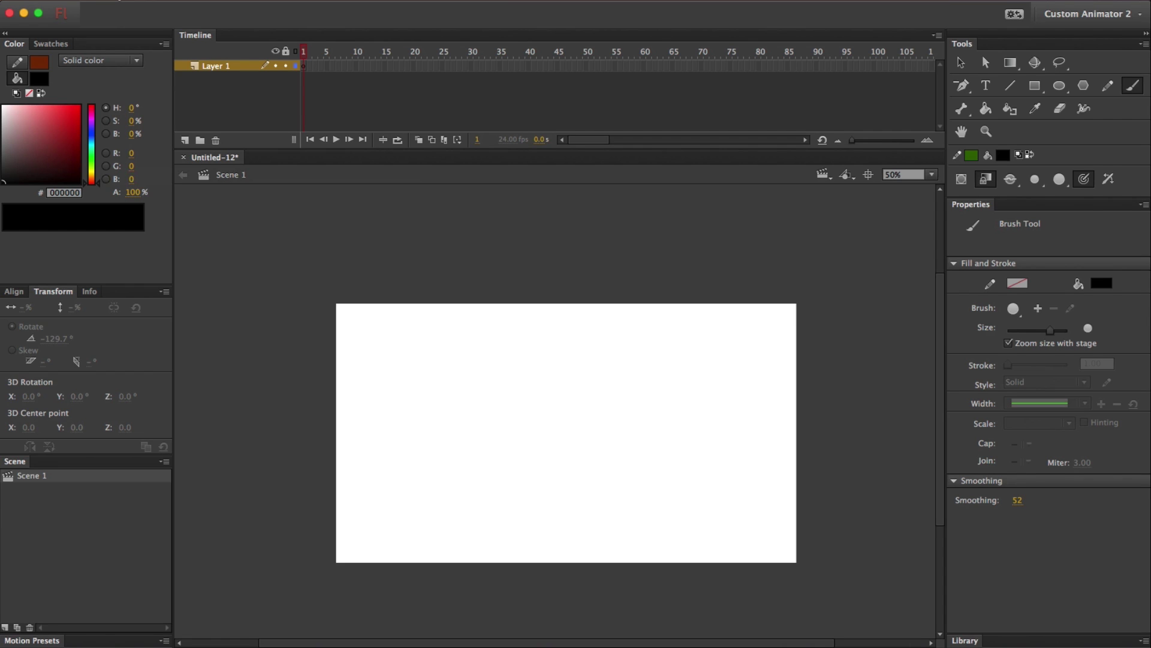
- Import Fire.mp4 to the stage as H.264 video embedded in the timeline
left_click(104, 0)
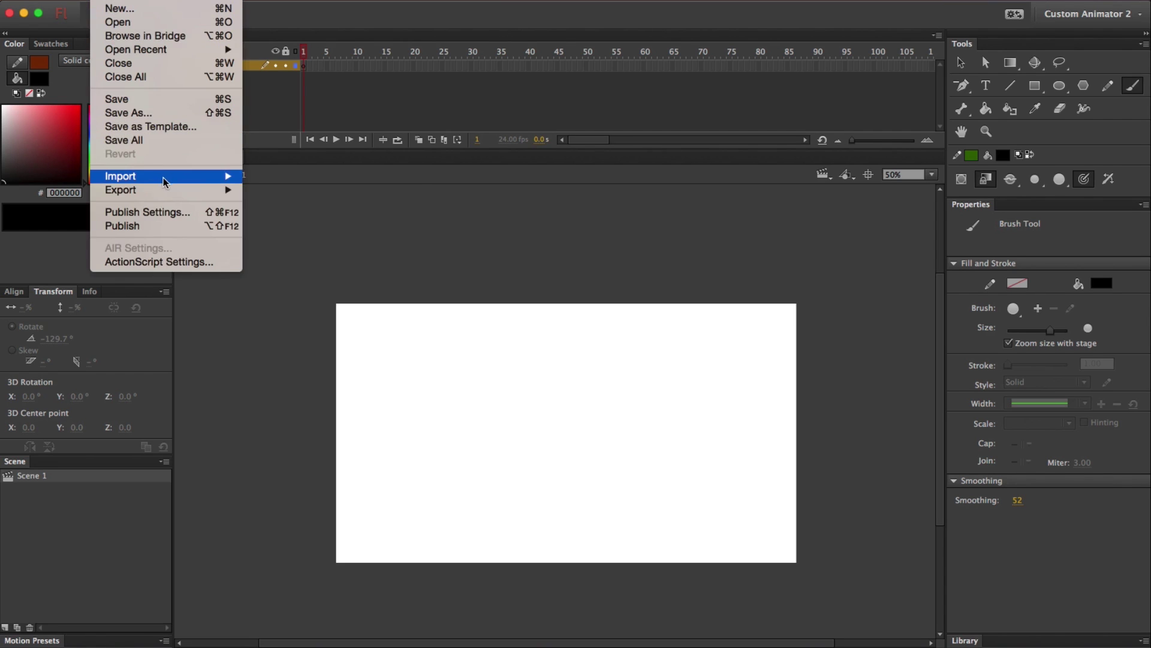
mouse_move(165, 176)
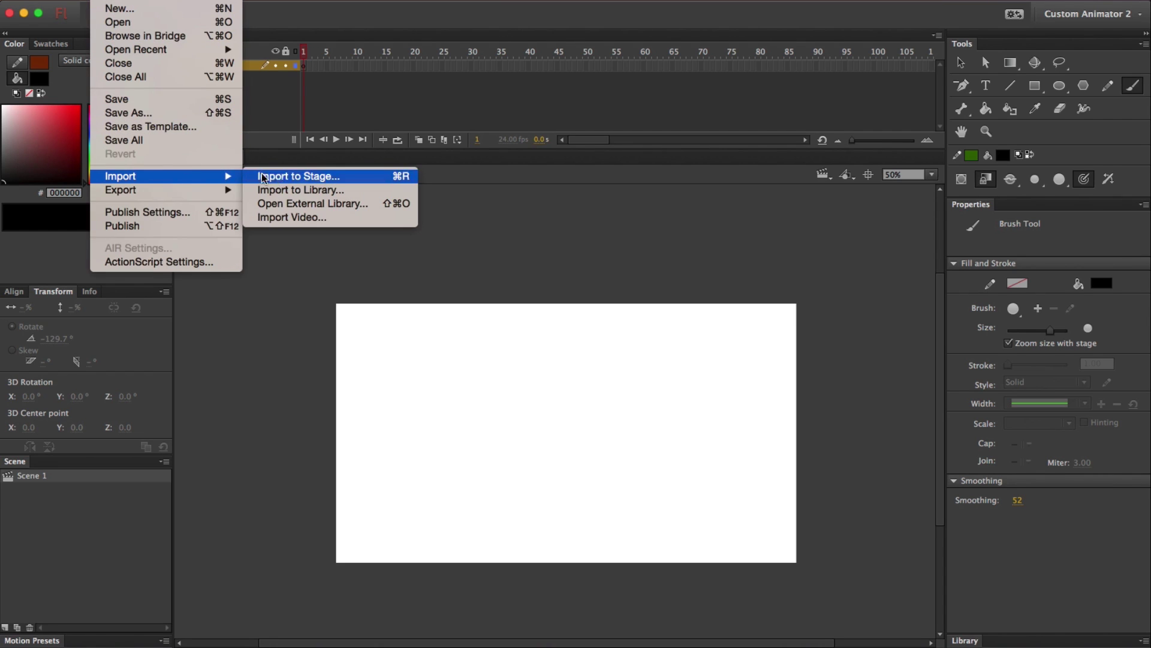
left_click(320, 179)
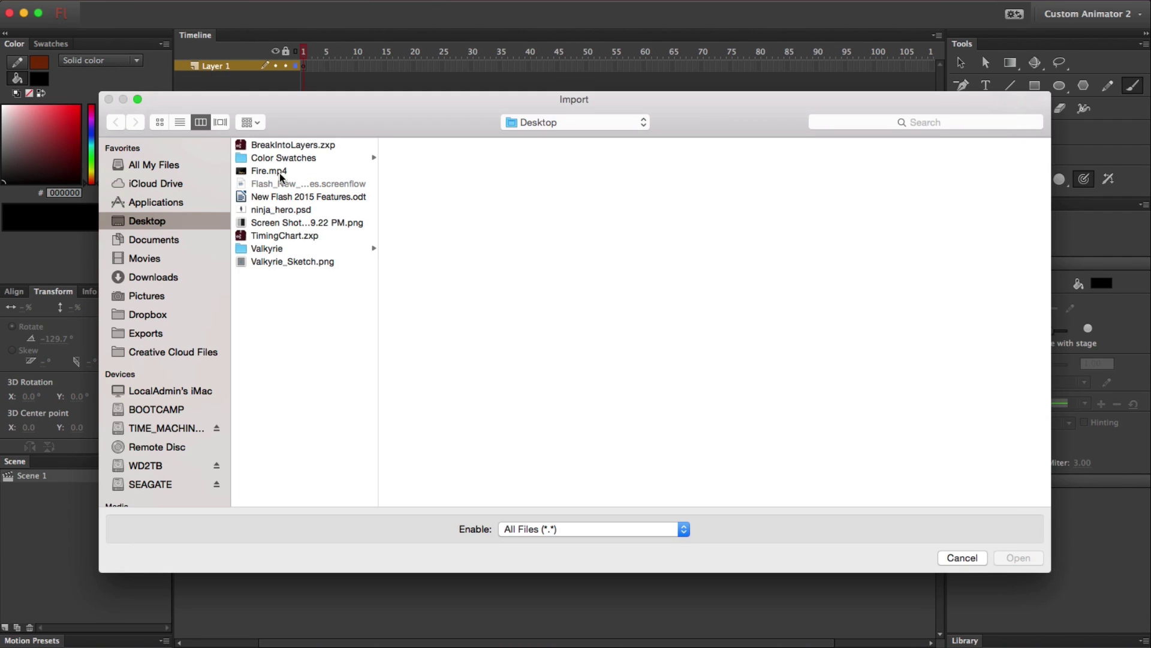
left_click(280, 173)
left_click(1017, 557)
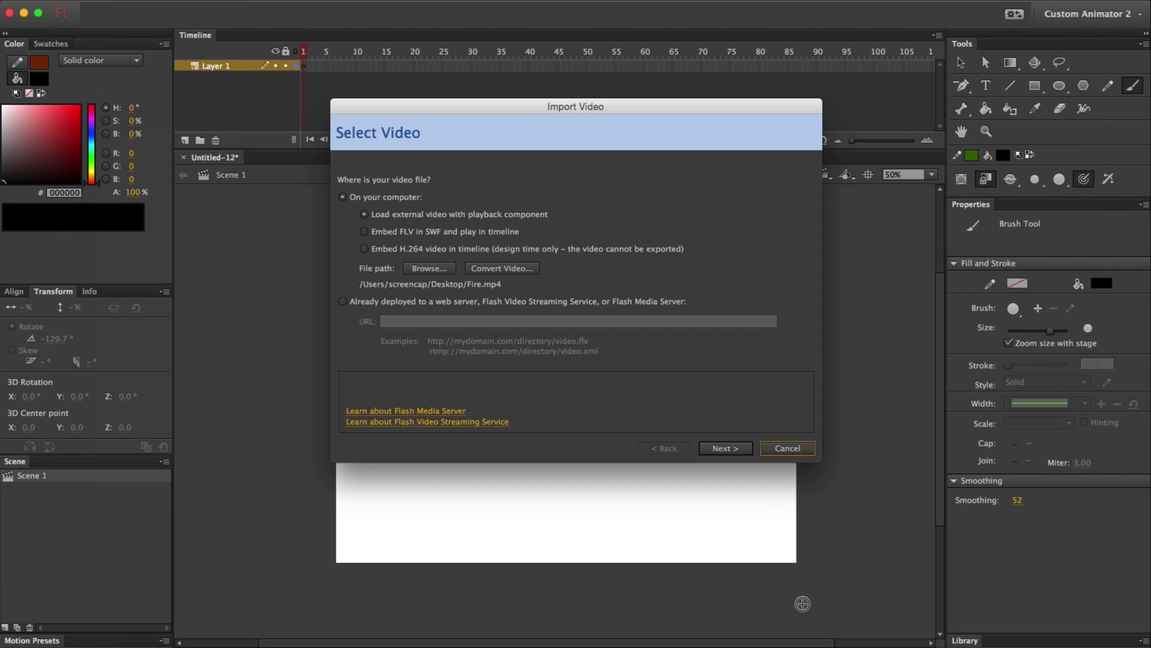
left_click(365, 250)
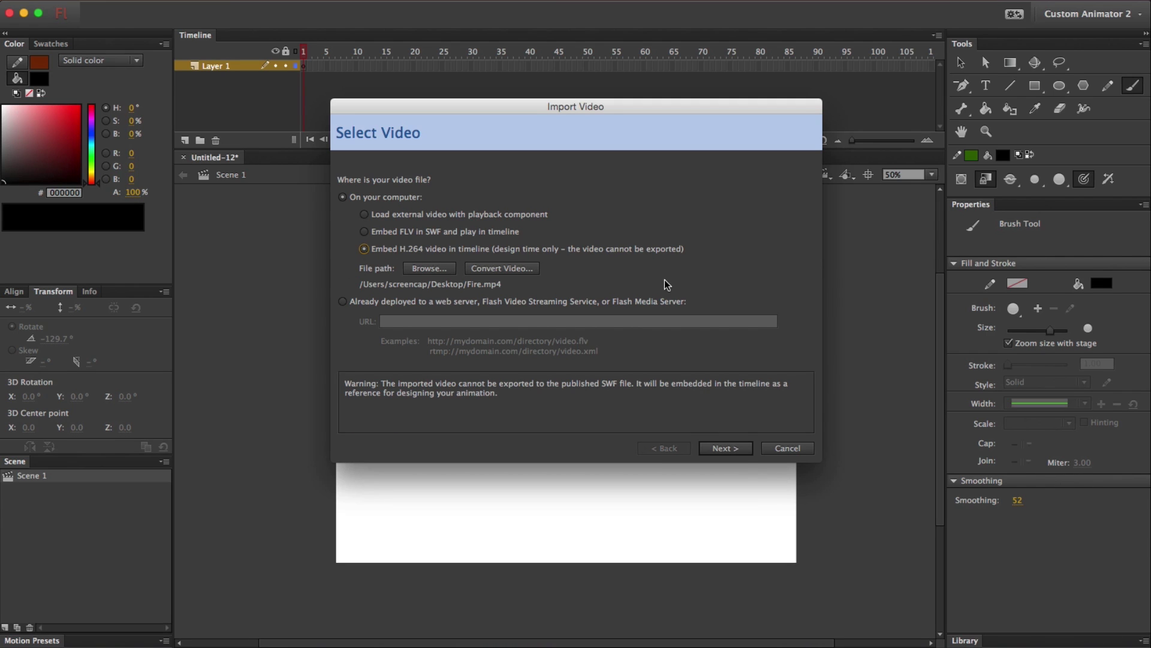
left_click(728, 449)
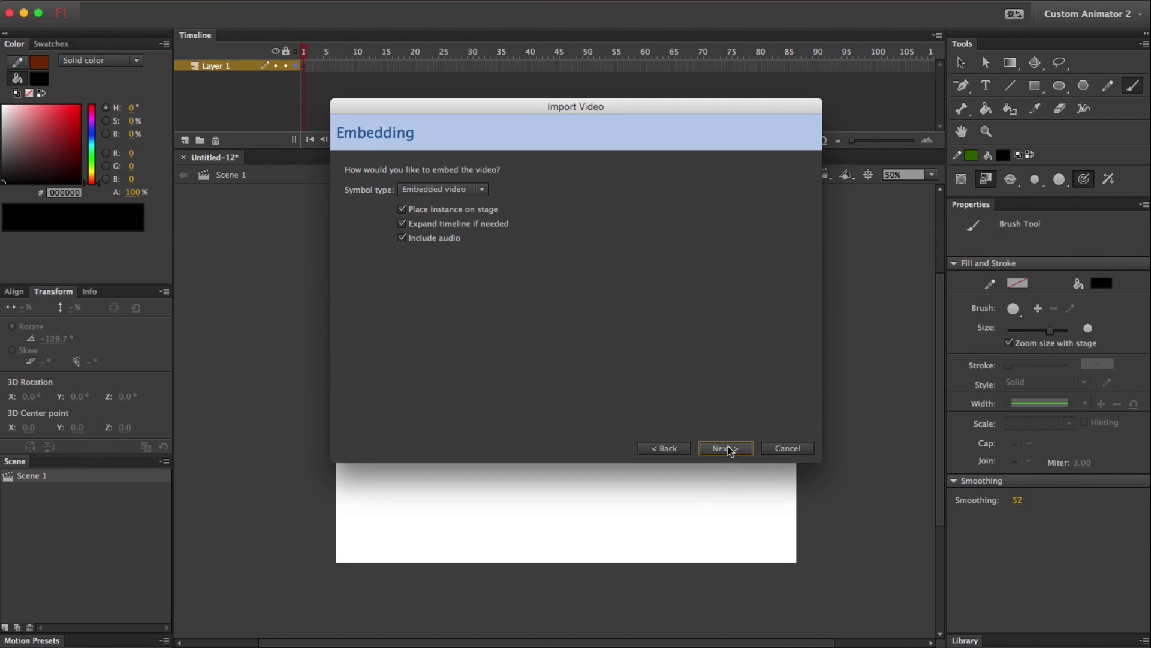
left_click(724, 449)
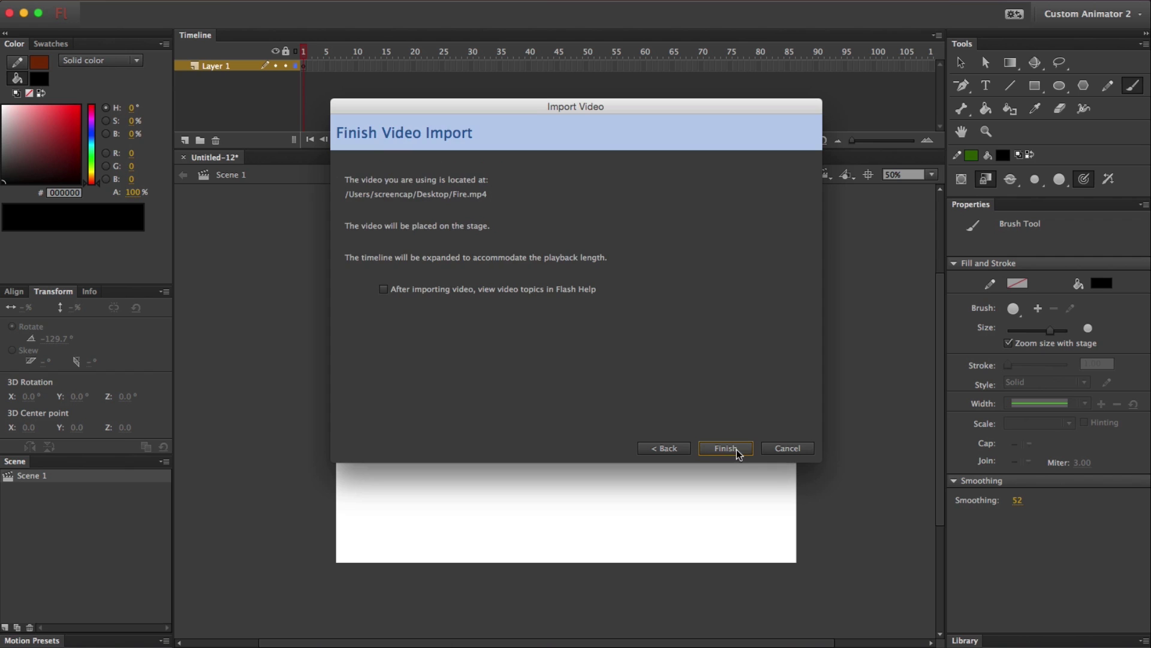
left_click(727, 449)
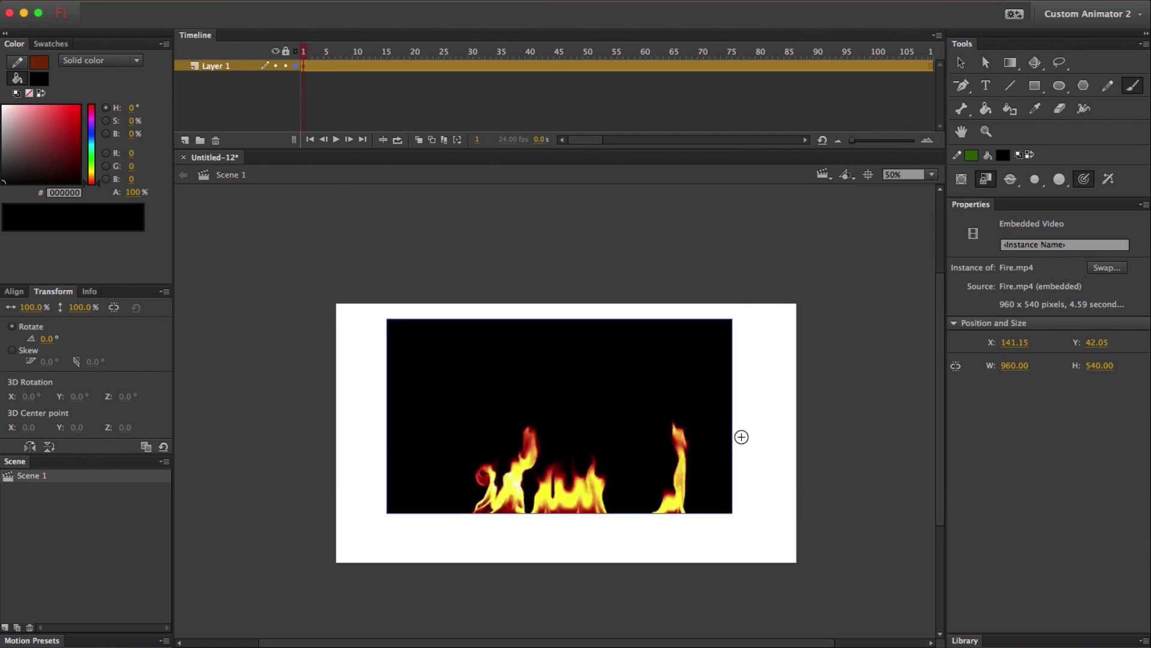
- Trace a green outline along the left flame, toggling the video layer to check it
left_click_drag(314, 51, 897, 66)
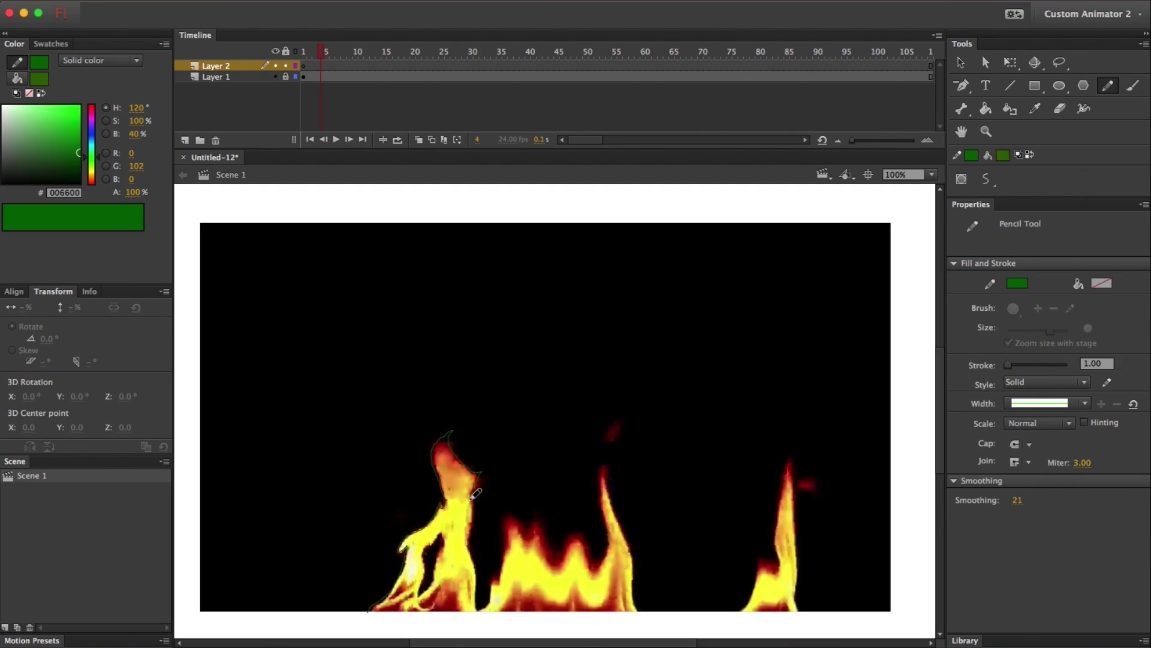
left_click_drag(475, 498, 478, 614)
mouse_move(424, 577)
left_mouse_down()
mouse_move(422, 553)
mouse_move(441, 540)
mouse_move(421, 605)
left_mouse_up()
left_click(275, 77)
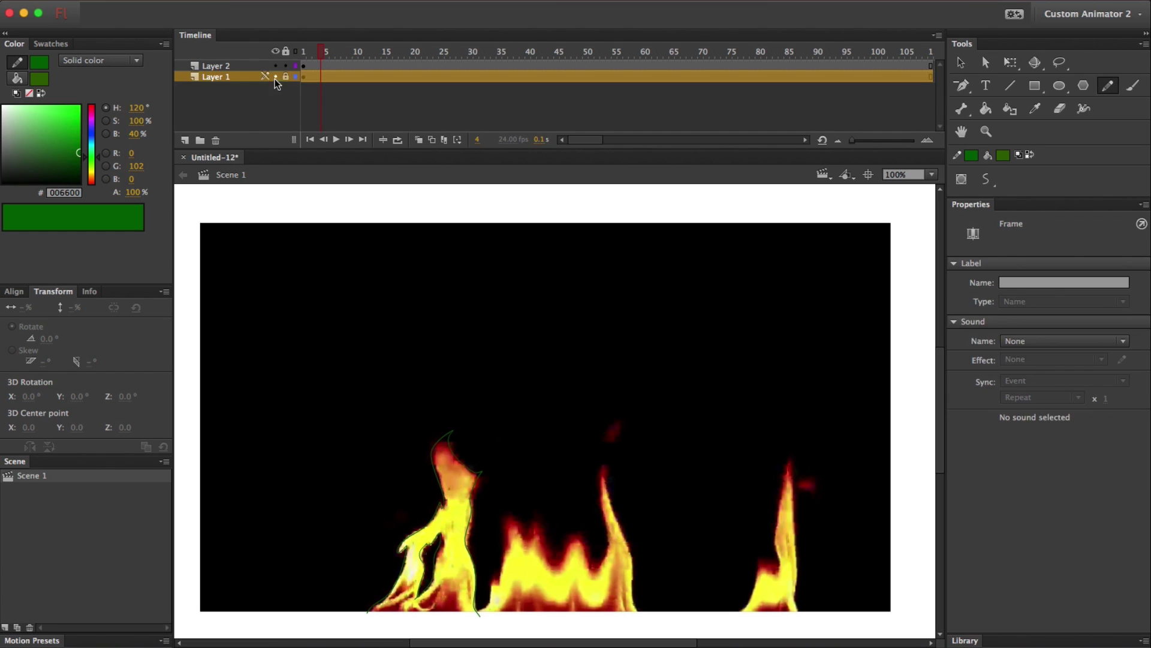
left_click(275, 77)
mouse_move(319, 52)
left_mouse_down()
mouse_move(303, 52)
mouse_move(316, 51)
left_mouse_up()
left_click(307, 67)
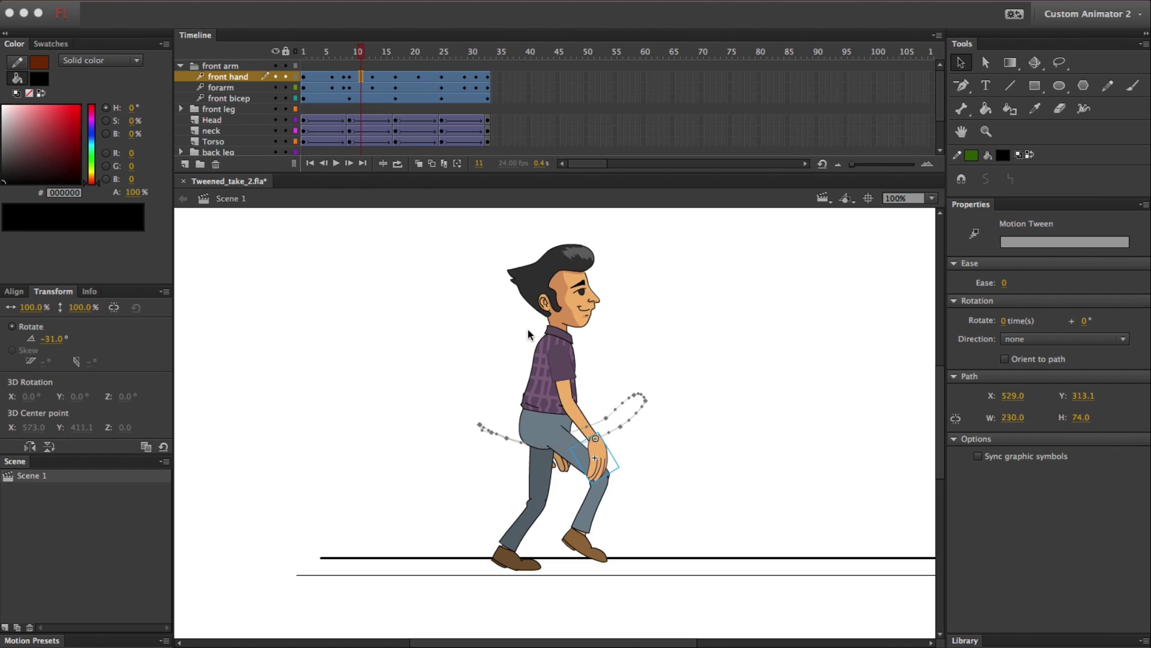
- Scrub the walk cycle and bring up the front hand tween's options at frame 5
left_click(355, 54)
left_click_drag(320, 57, 430, 66)
left_click(436, 77)
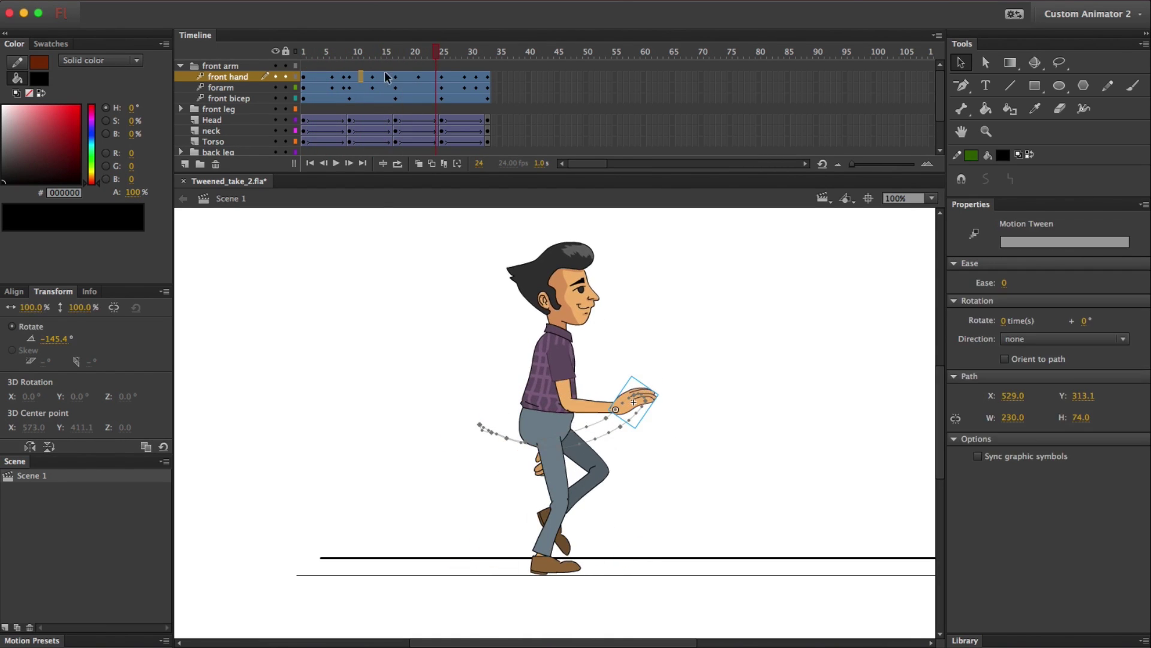
left_click(319, 73)
right_click(320, 74)
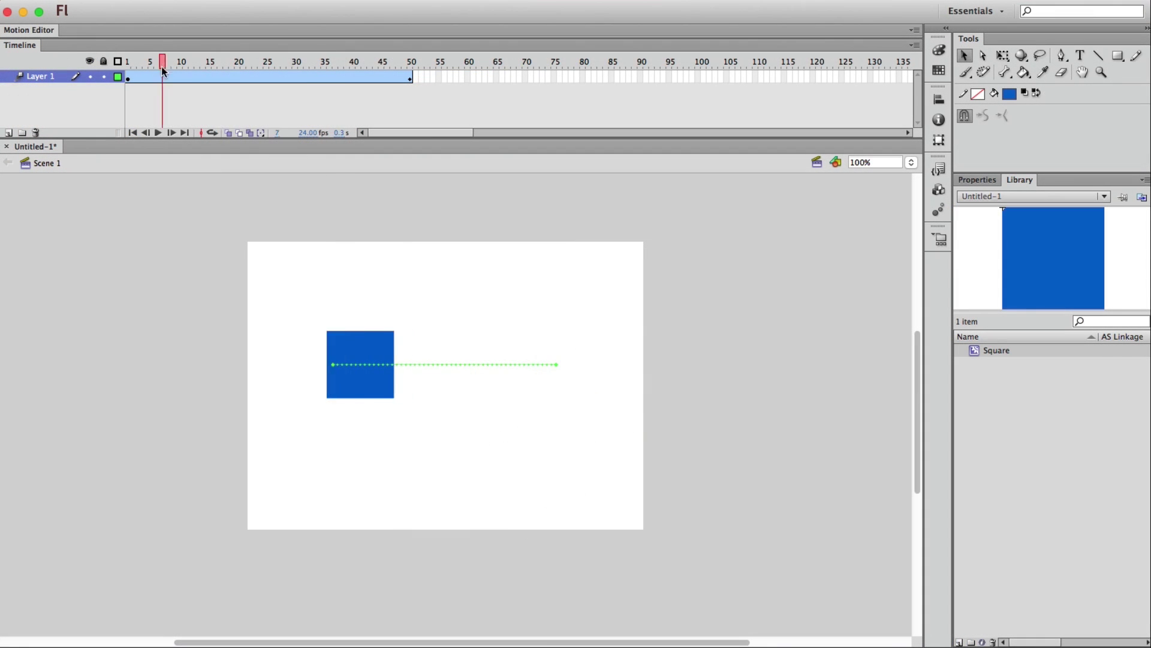
- In the Motion Editor, set the square's X and Y eases to 3-Custom and play the tween
left_click_drag(163, 63, 150, 73)
left_click(29, 29)
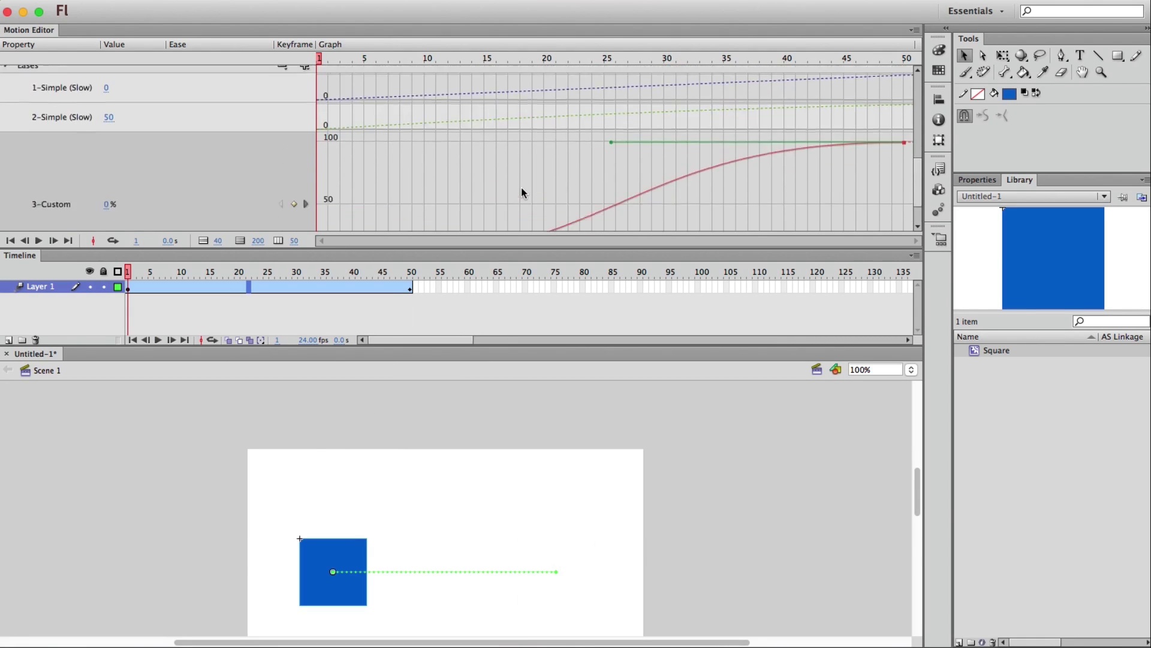
scroll(521, 187, "up", 10)
left_click(237, 96)
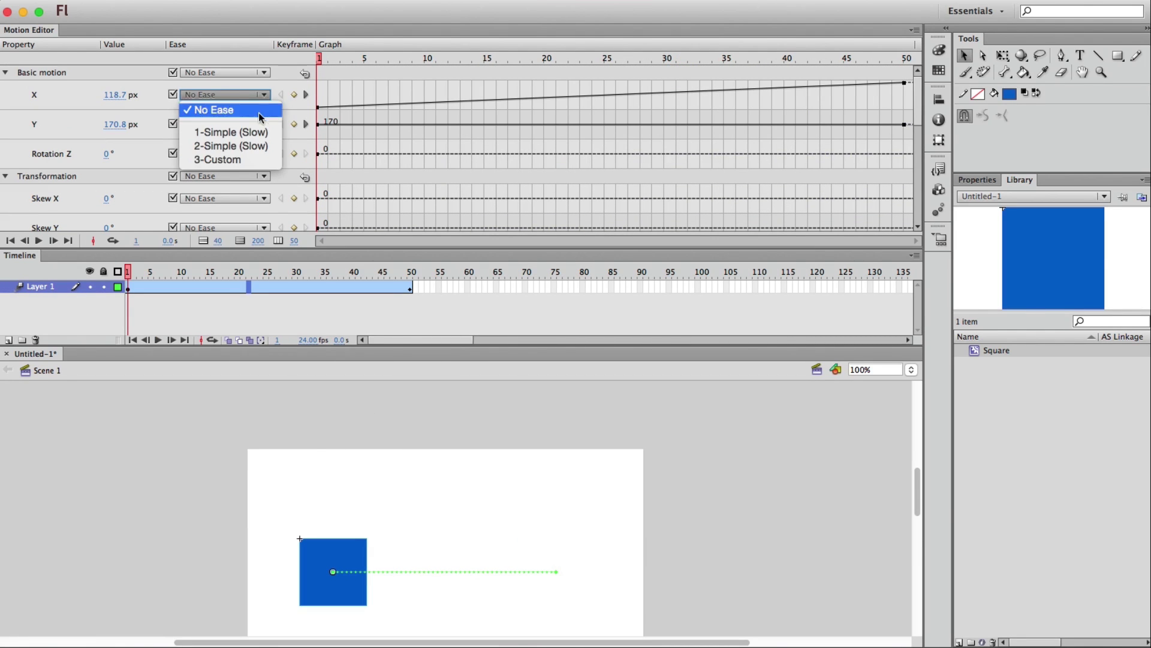
left_click(246, 159)
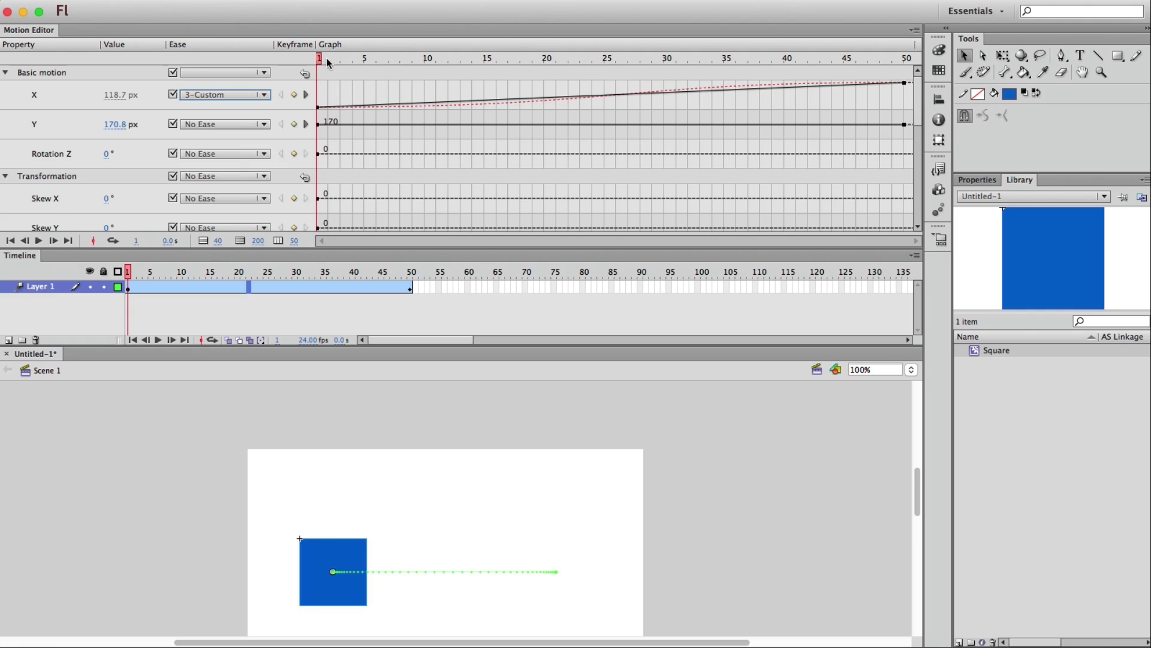
left_click_drag(327, 62, 318, 107)
left_click(243, 124)
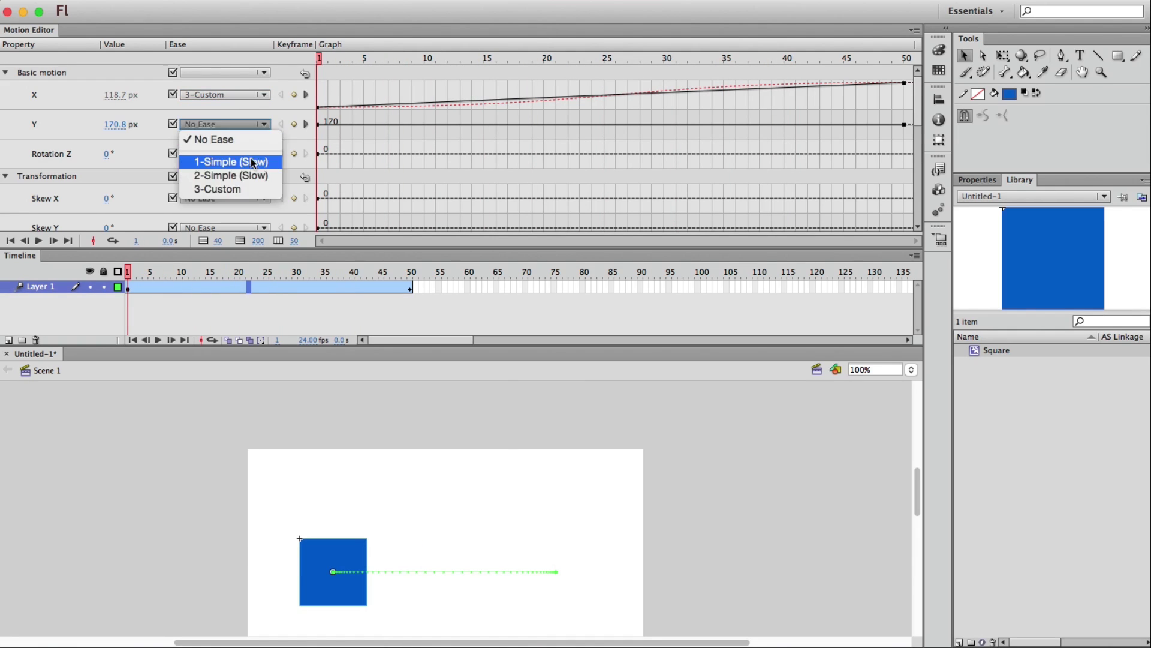
left_click(219, 189)
key("Return")
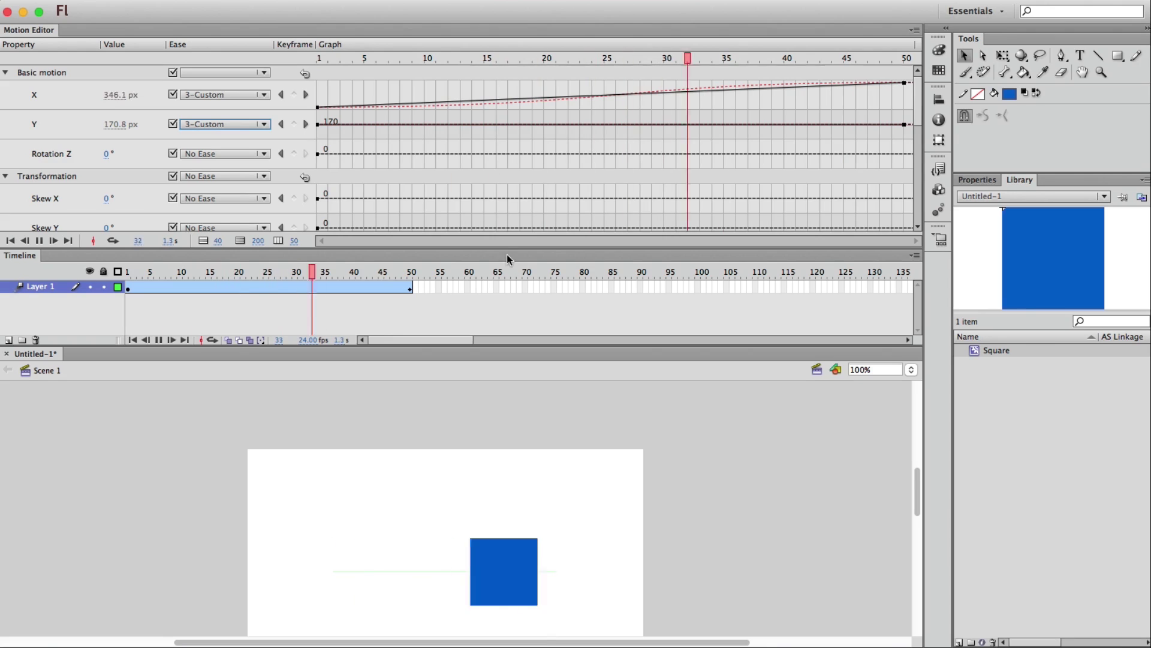
scroll(498, 113, "down", 10)
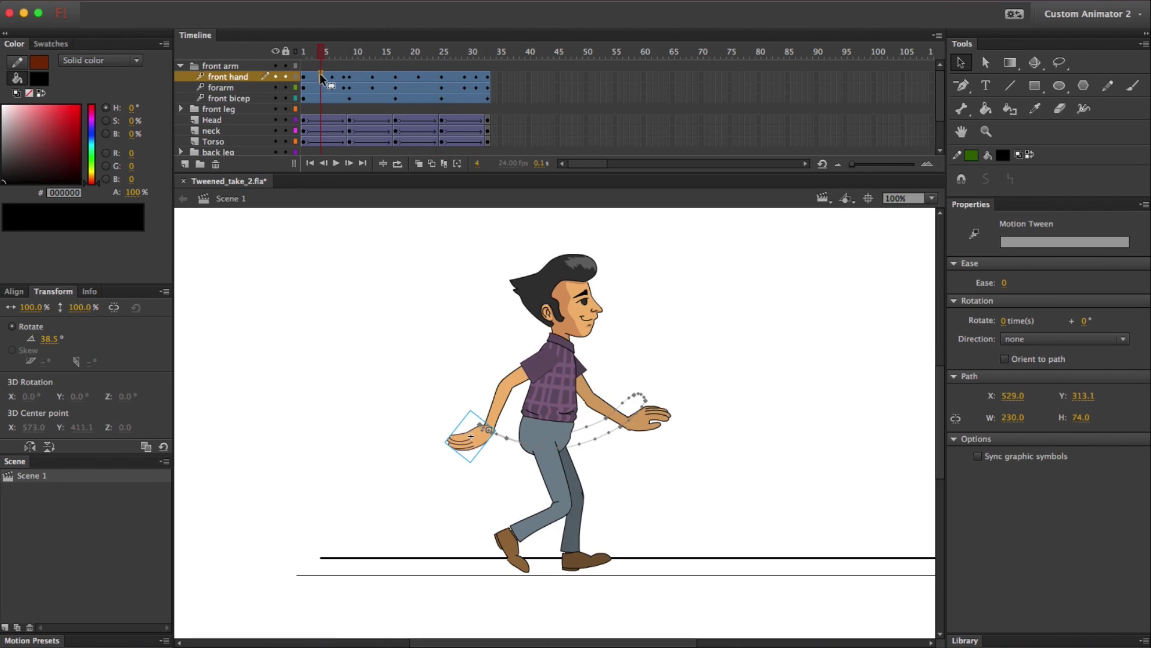
- Show the front hand tween's property curves and select the Rotation Z curve
right_click(322, 78)
left_click(334, 90)
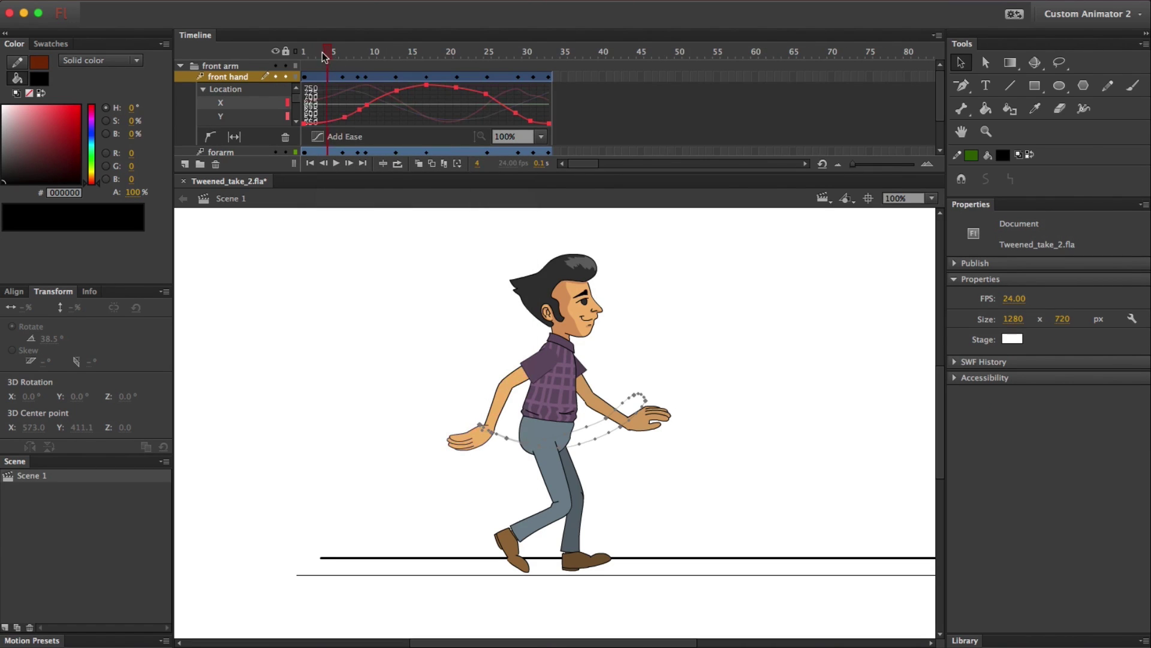
mouse_move(327, 57)
left_mouse_down()
mouse_move(439, 61)
mouse_move(304, 60)
left_mouse_up()
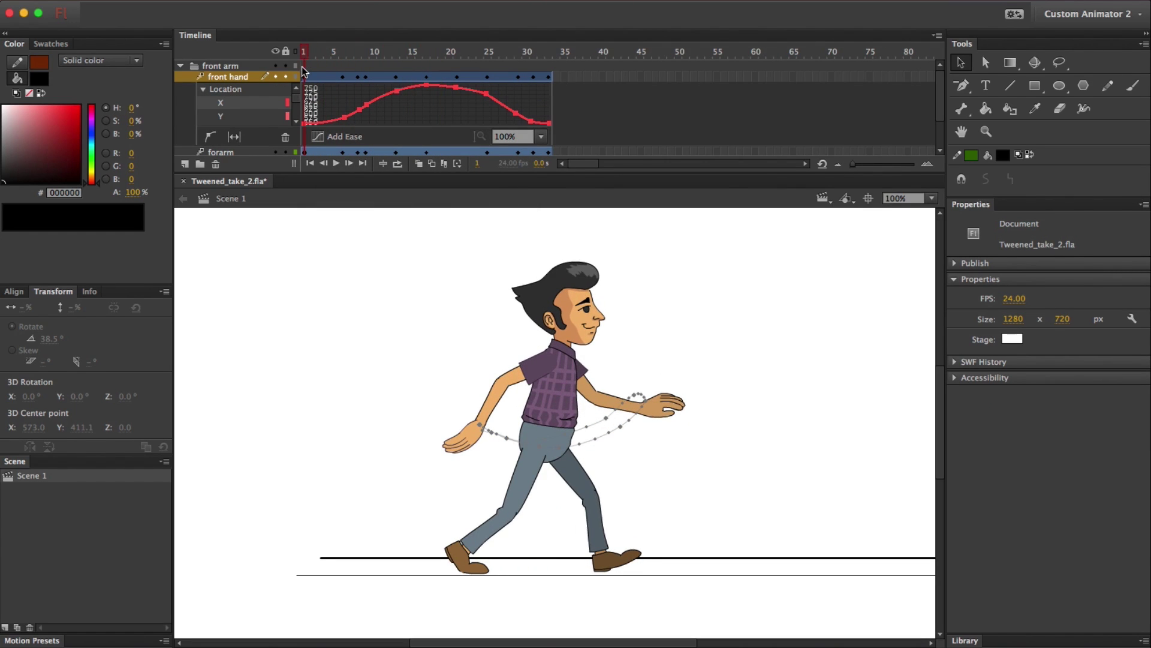
scroll(240, 120, "down", 3)
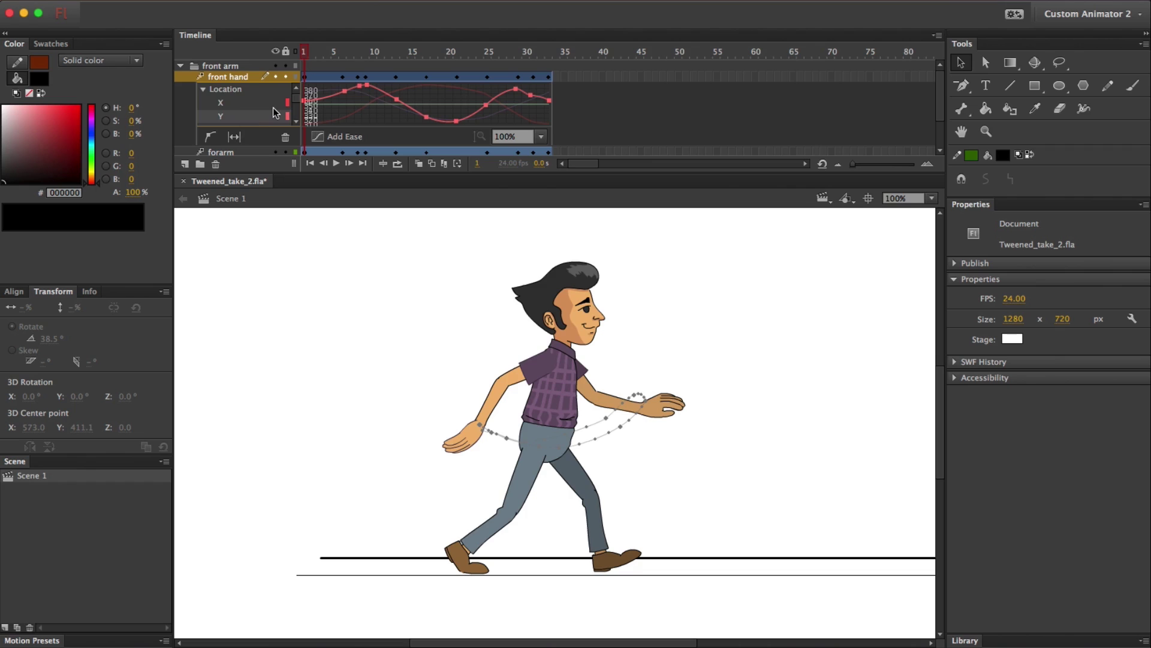
left_click(252, 117)
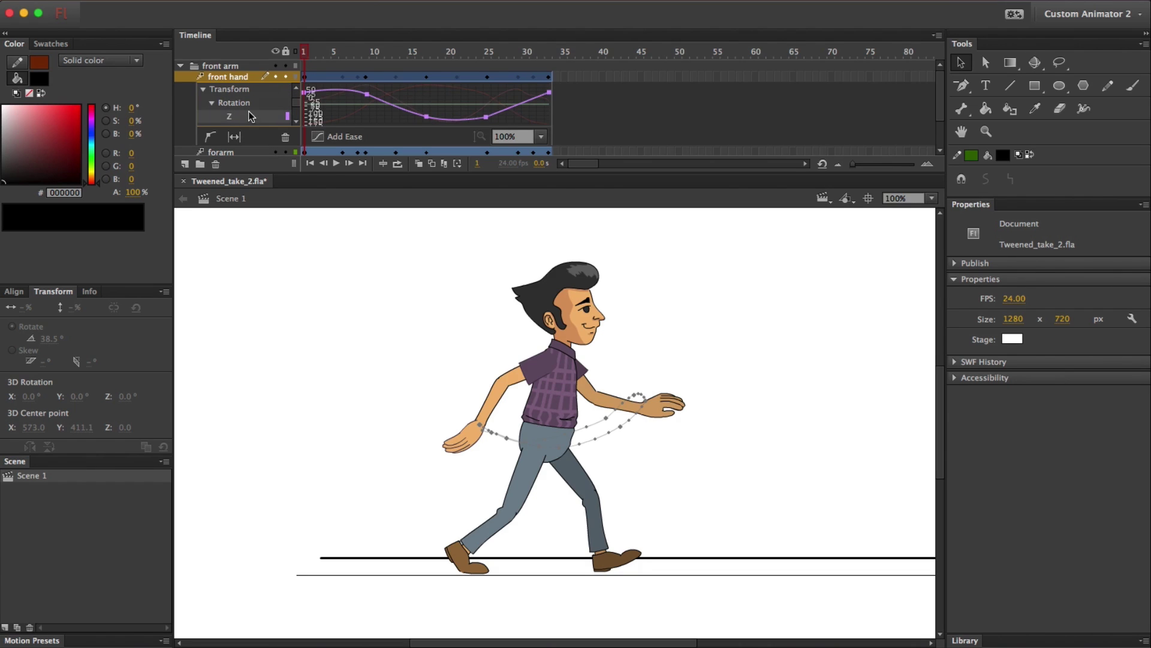
- Pull the Z rotation keyframe near frame 20 lower and later, removing a stray curve point
left_click_drag(318, 60, 434, 63)
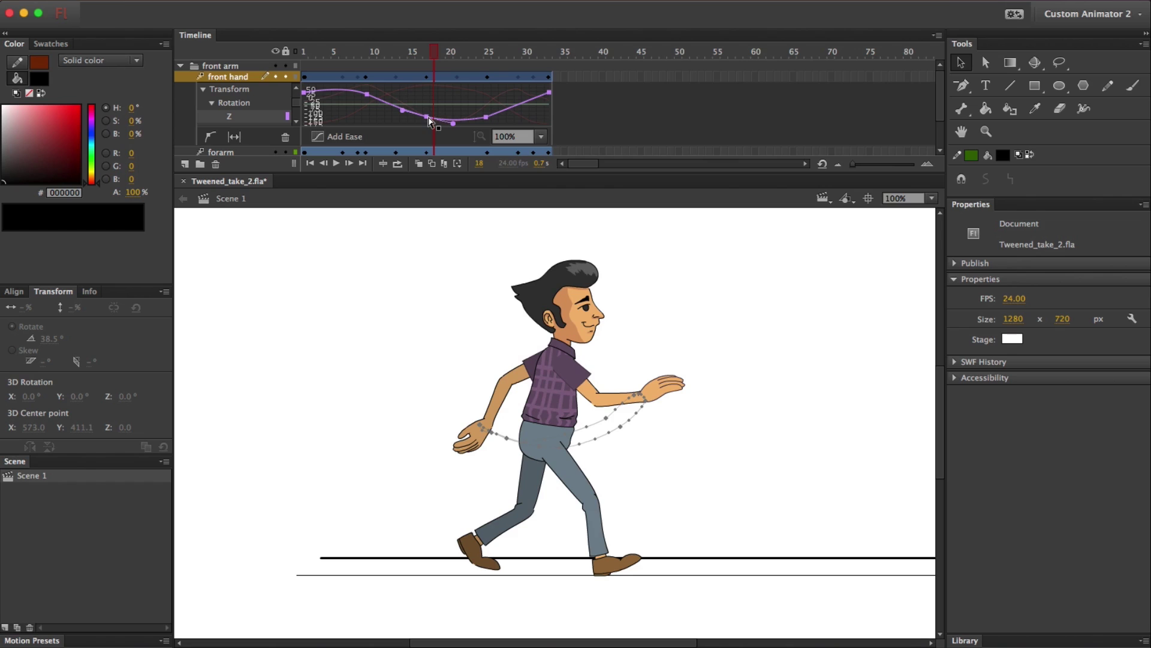
mouse_move(453, 119)
left_mouse_down()
mouse_move(454, 132)
mouse_move(460, 123)
left_mouse_up()
key("comma")
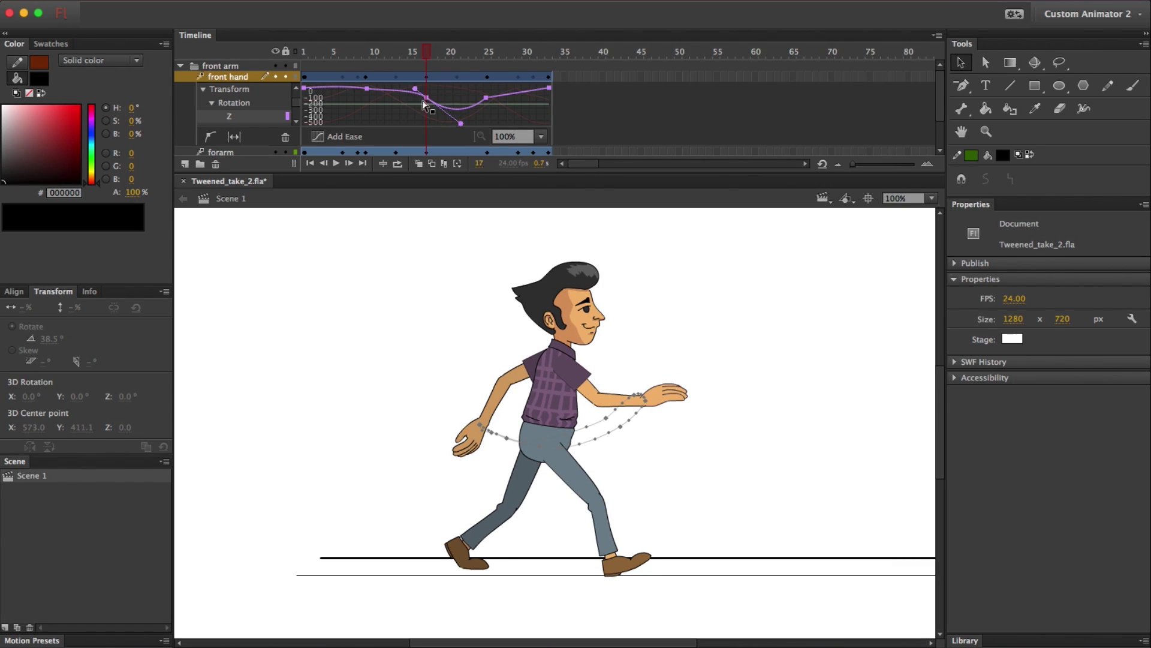
left_click_drag(461, 125, 476, 123)
left_click(490, 107)
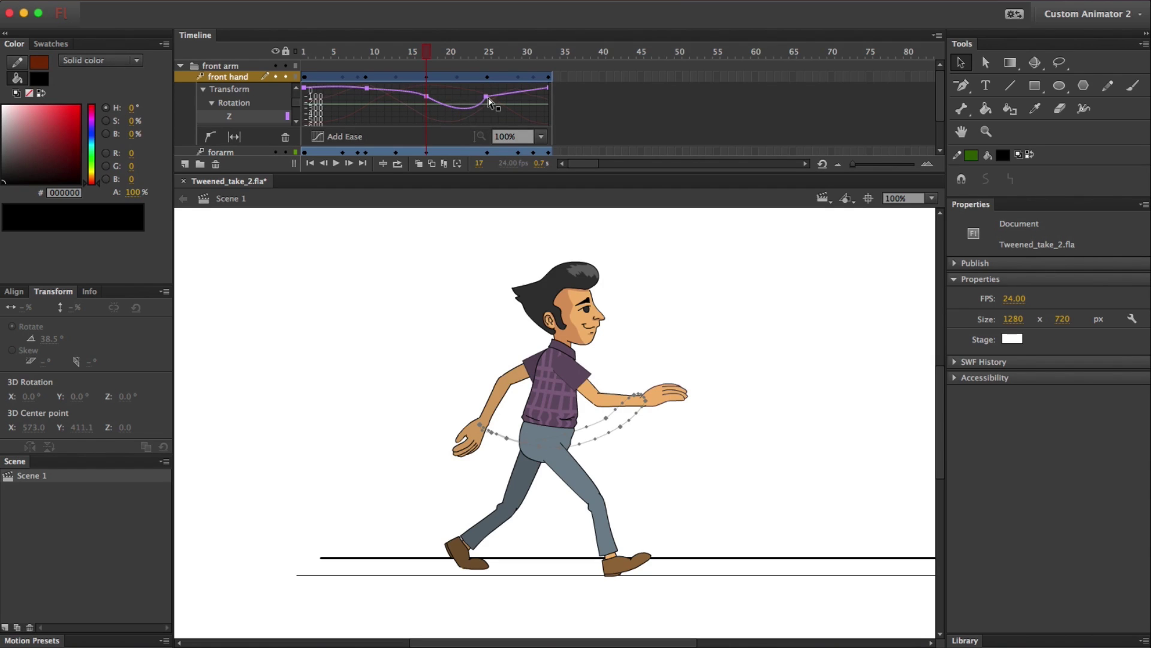